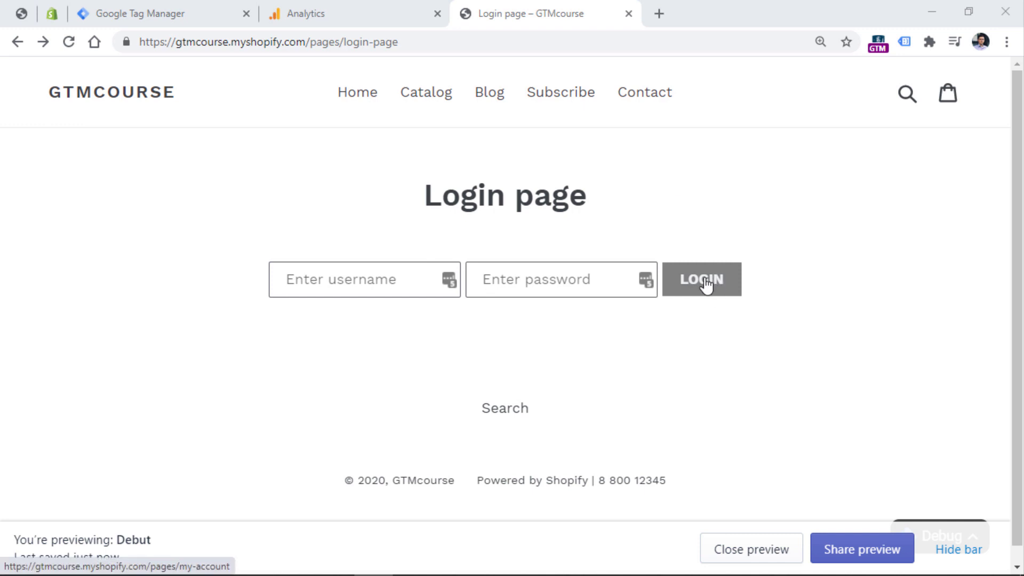
# Log into the test shop with the test username and password.
pyautogui.click(360, 279)
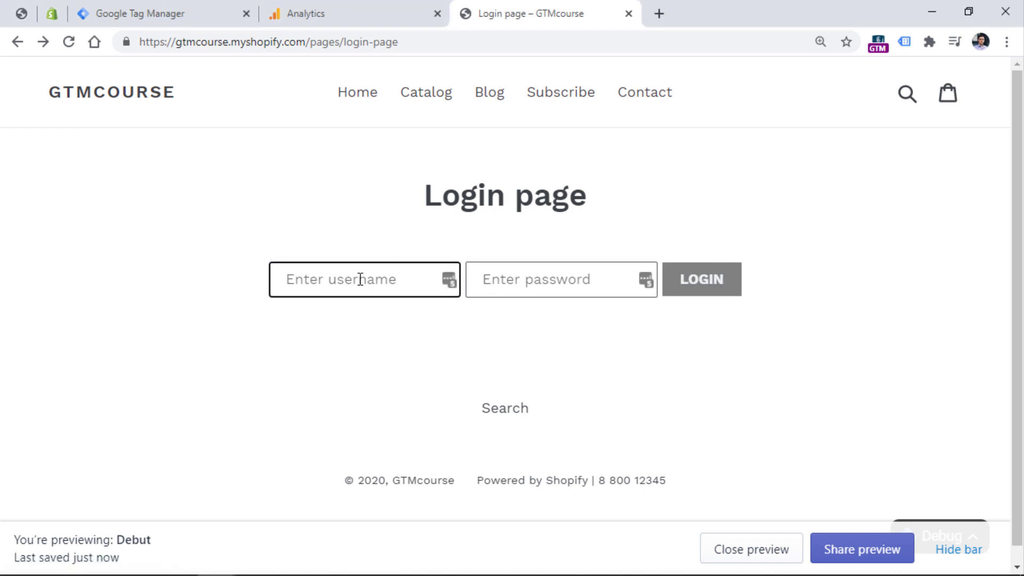
pyautogui.write('user')
pyautogui.press('Tab')
pyautogui.write('123456')
pyautogui.click(706, 283)
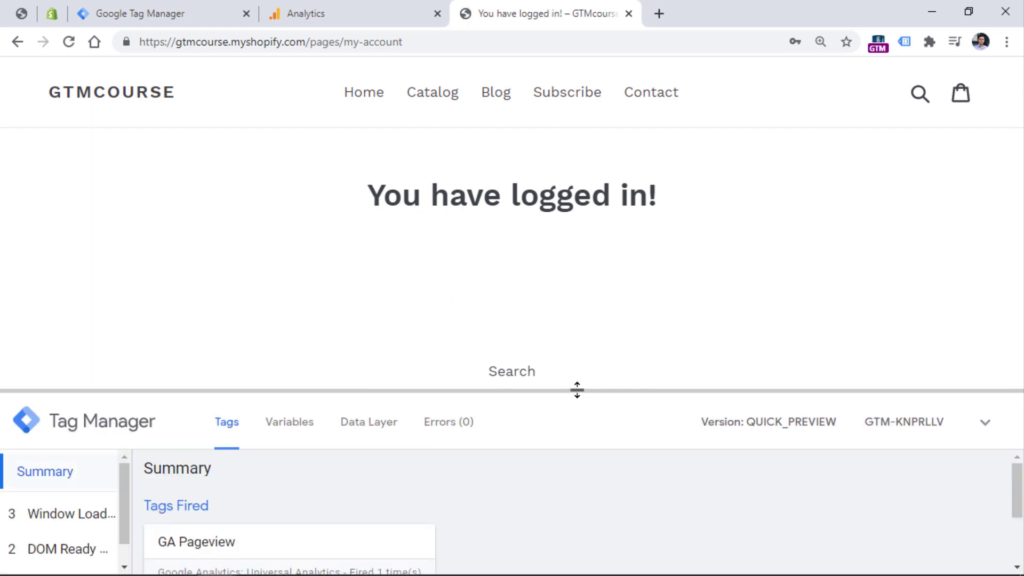
# Enlarge the preview debug panel and view the Container Loaded event's variables.
pyautogui.moveTo(576, 388); pyautogui.dragTo(560, 286)
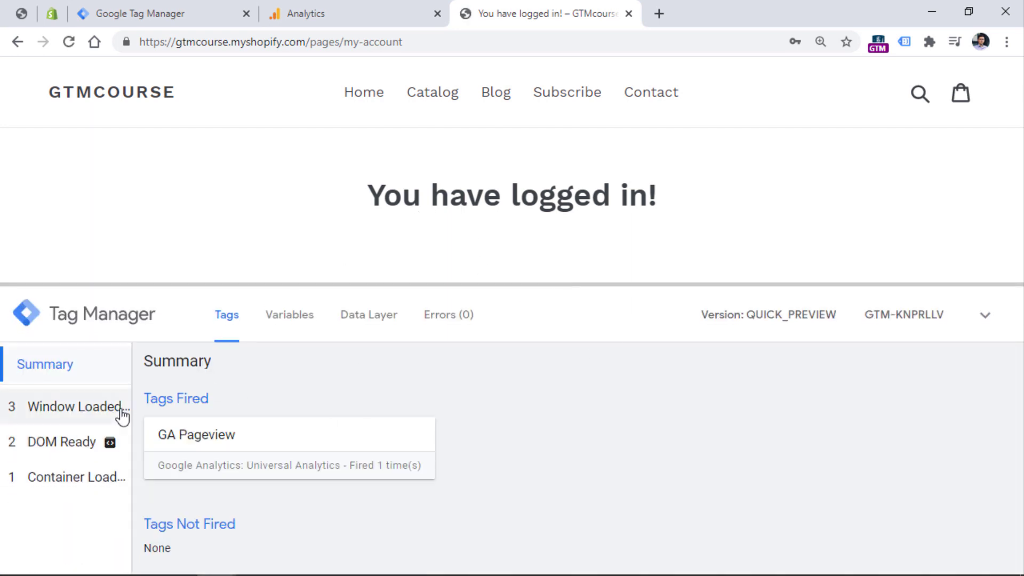
pyautogui.moveTo(106, 447)
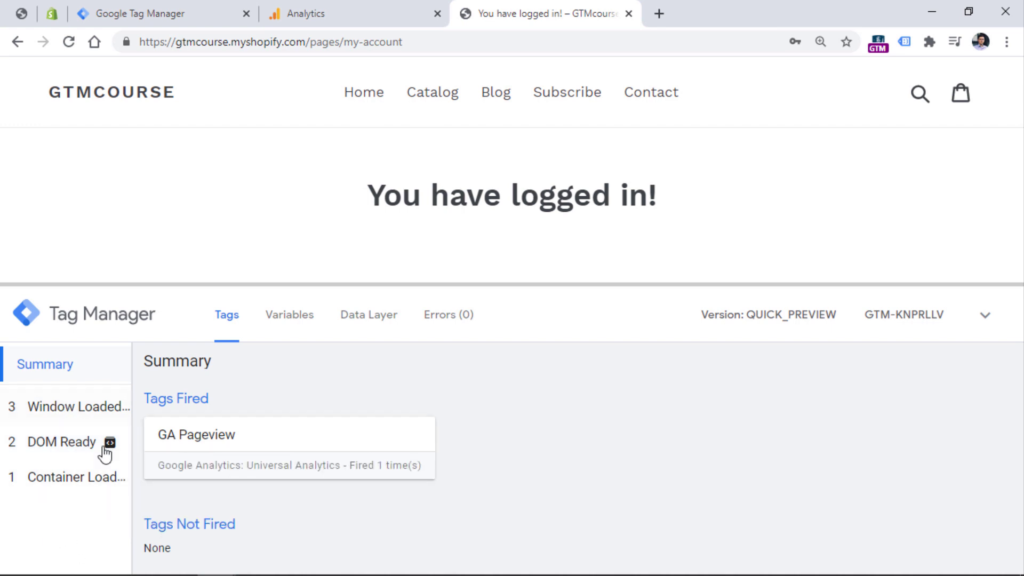
pyautogui.click(303, 322)
pyautogui.click(57, 488)
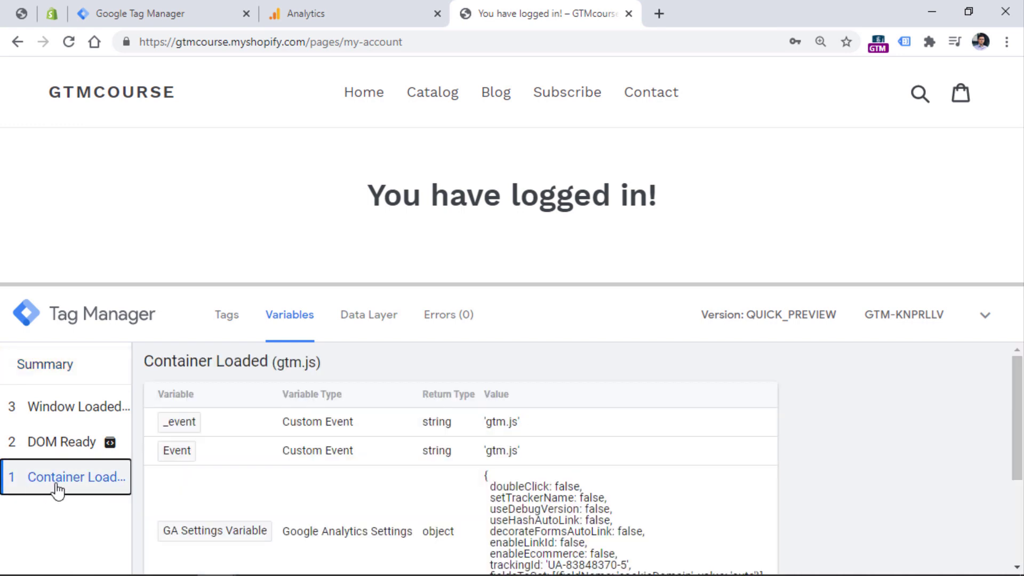
pyautogui.moveTo(1015, 379); pyautogui.dragTo(1008, 491)
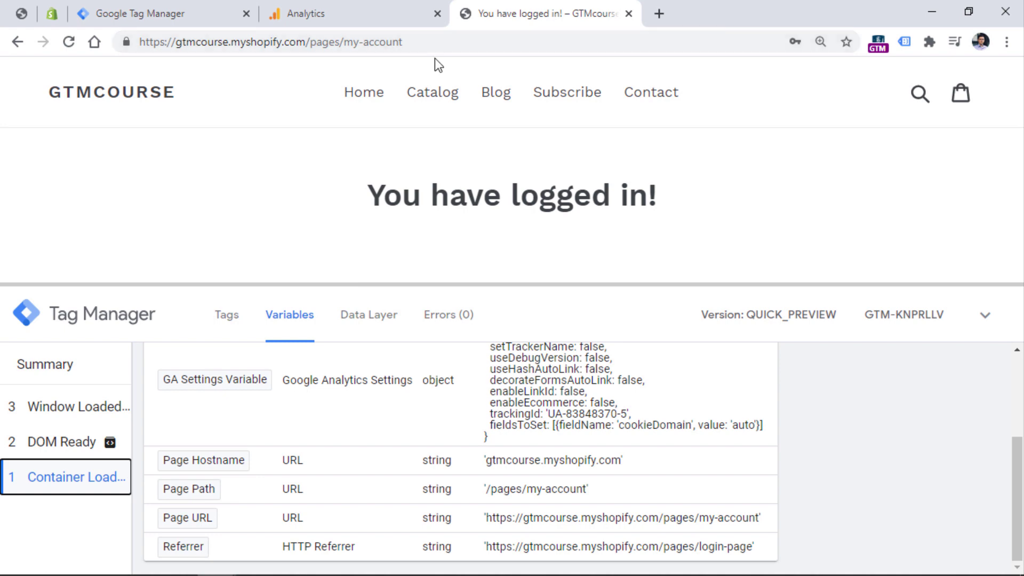
# Create a new untitled trigger, browse the trigger type list, then return to the shop tab.
pyautogui.hotkey('ctrl', '3')
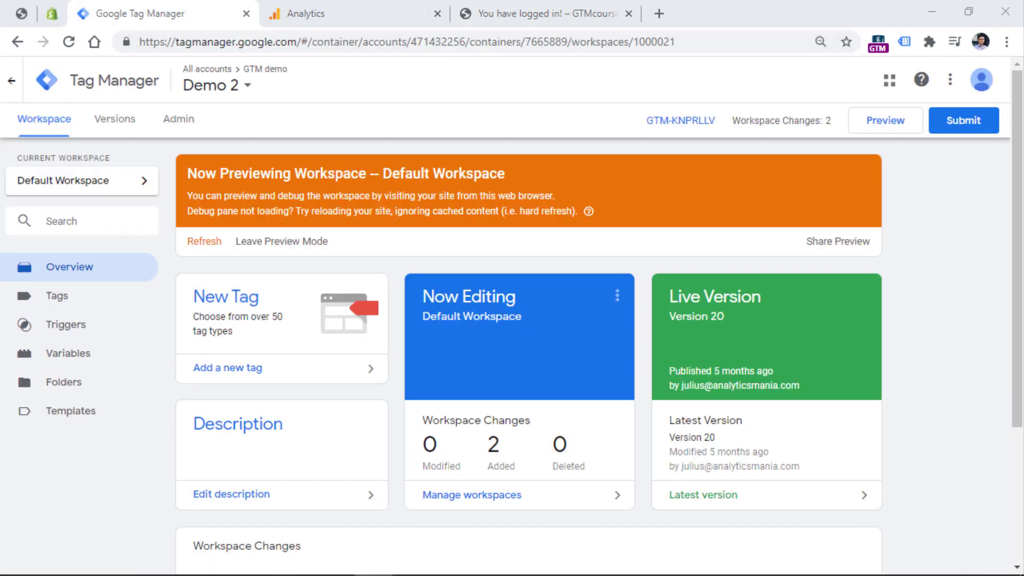
pyautogui.click(84, 329)
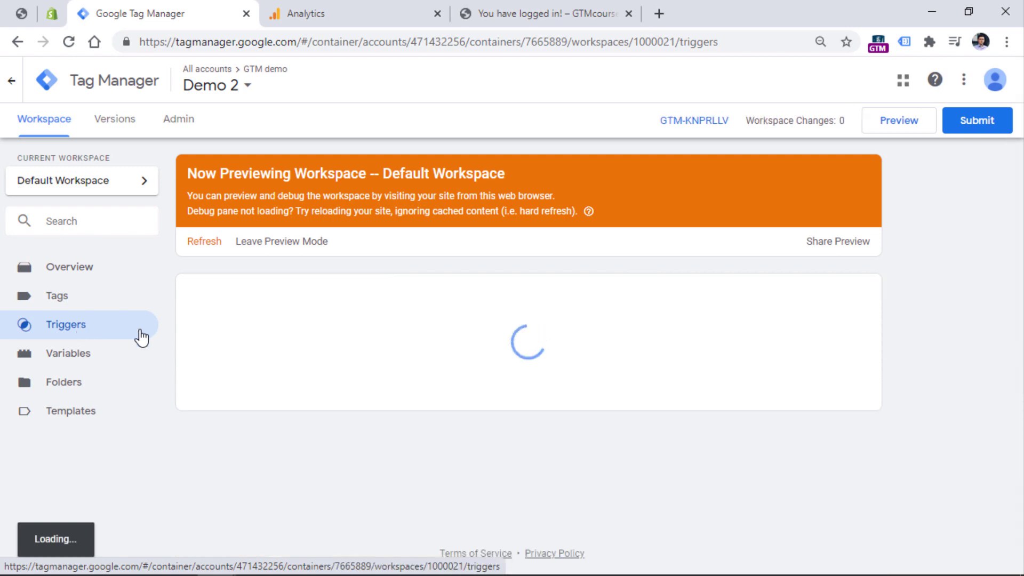
pyautogui.click(866, 297)
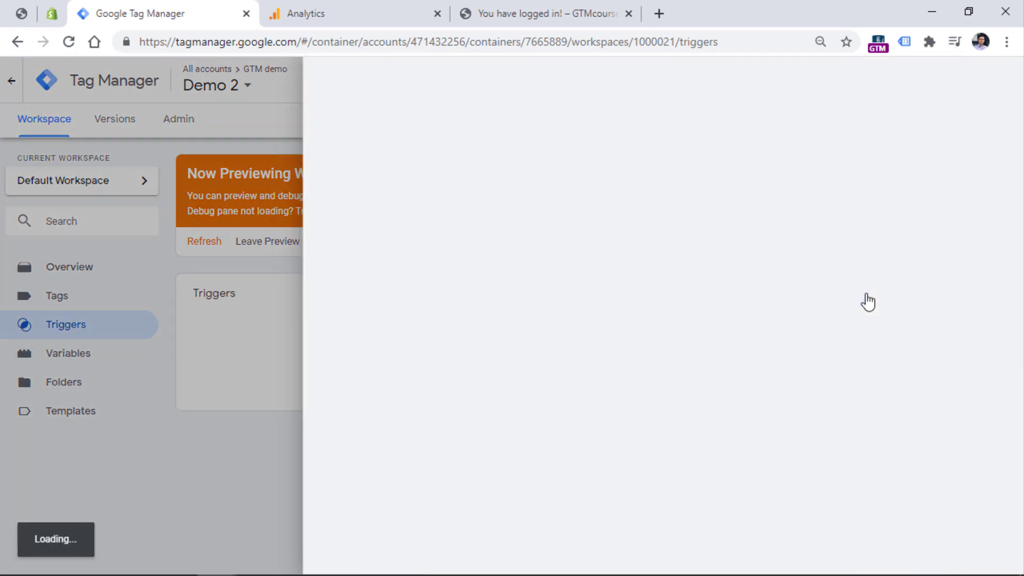
pyautogui.click(435, 220)
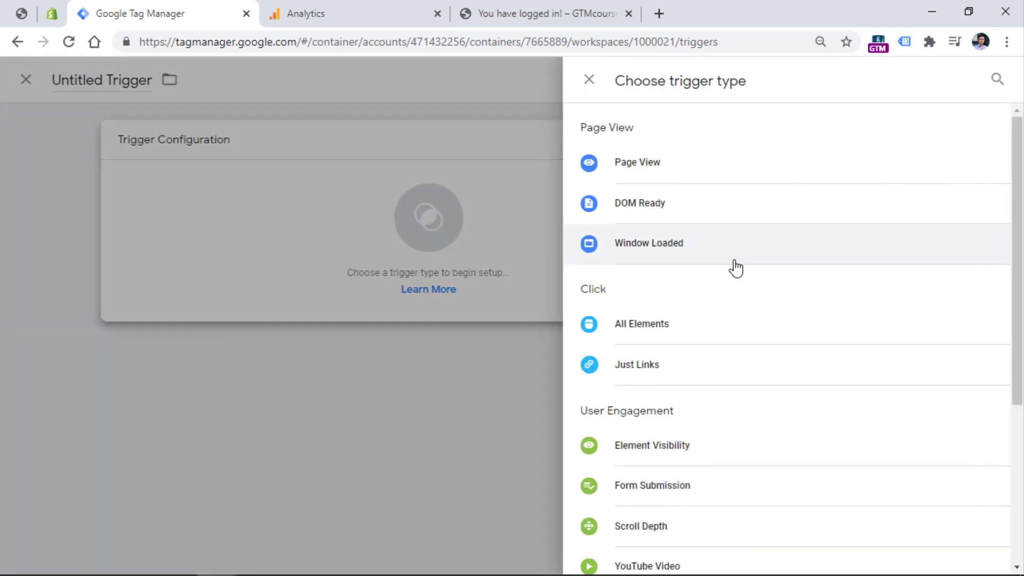
pyautogui.scroll(-5, 739, 283)
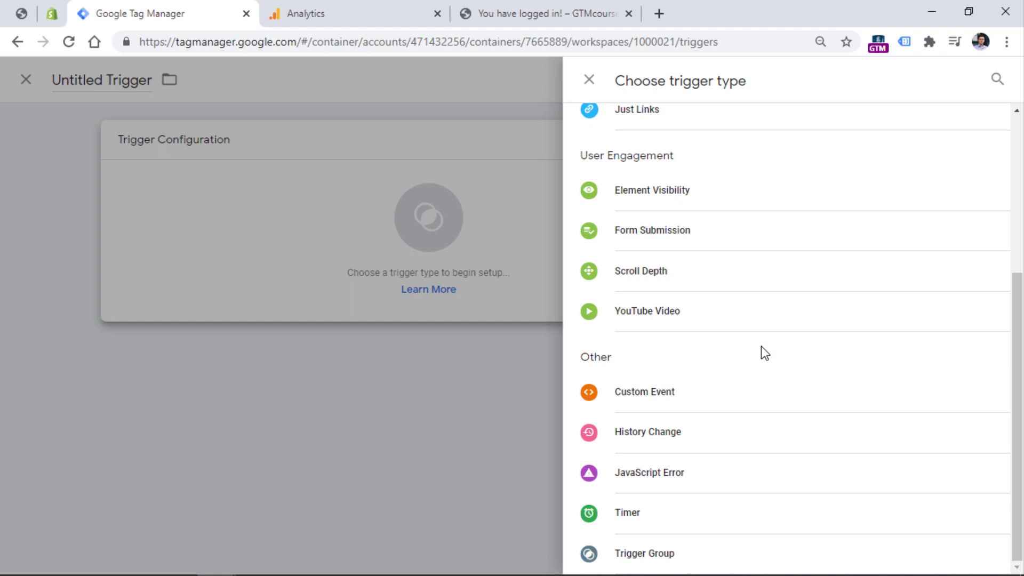
pyautogui.click(514, 13)
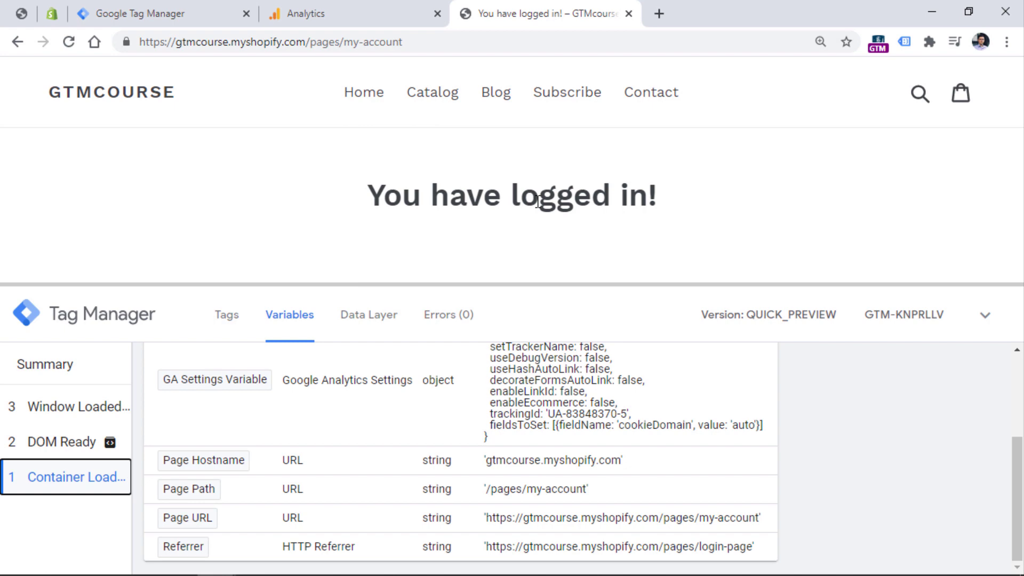
# In Notepad++, highlight dataLayer.push, the 'event' : 'login' pair and the userId placeholder value.
pyautogui.hotkey('alt', 'Tab')
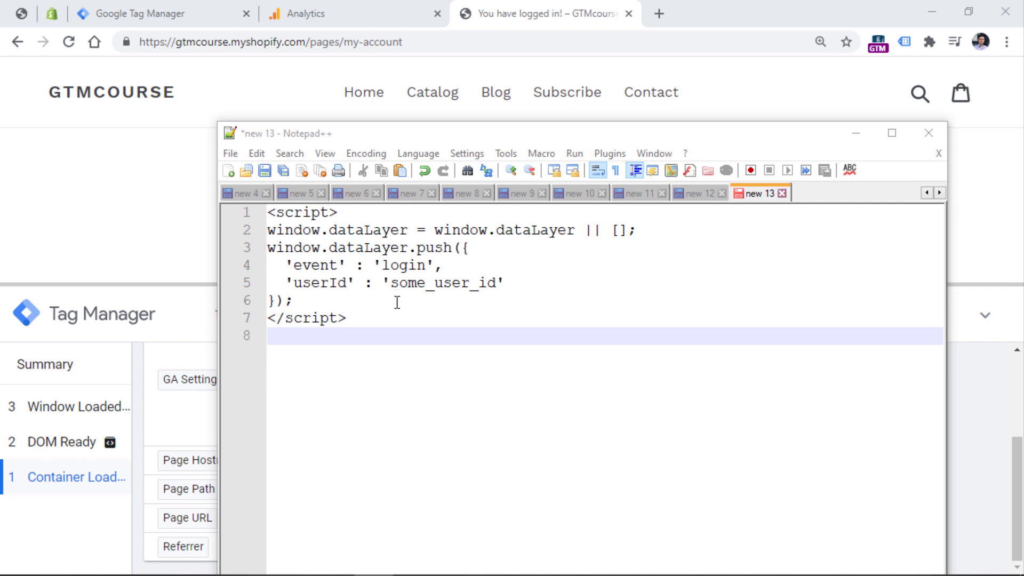
pyautogui.moveTo(329, 248); pyautogui.dragTo(453, 247)
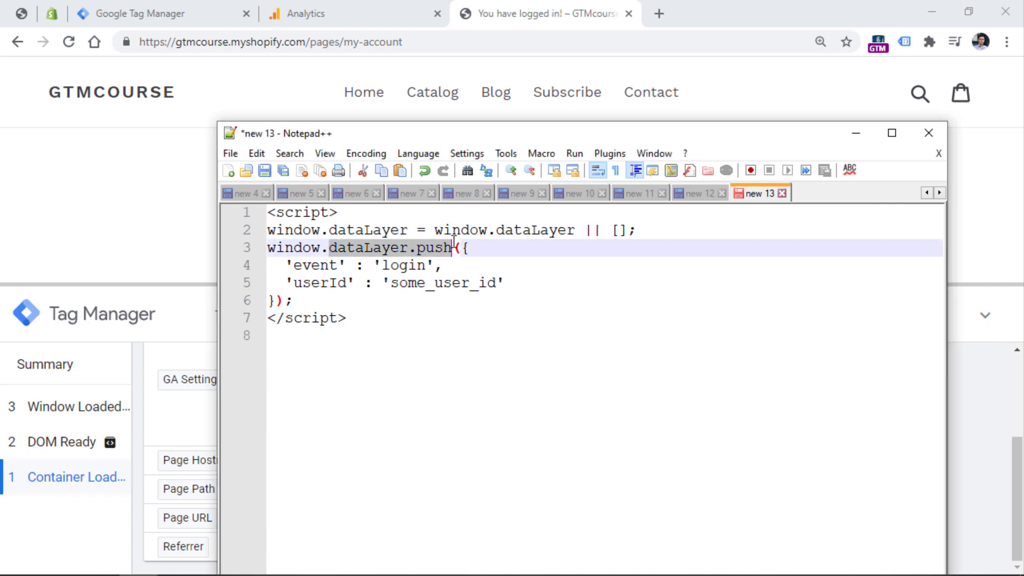
pyautogui.click(452, 247)
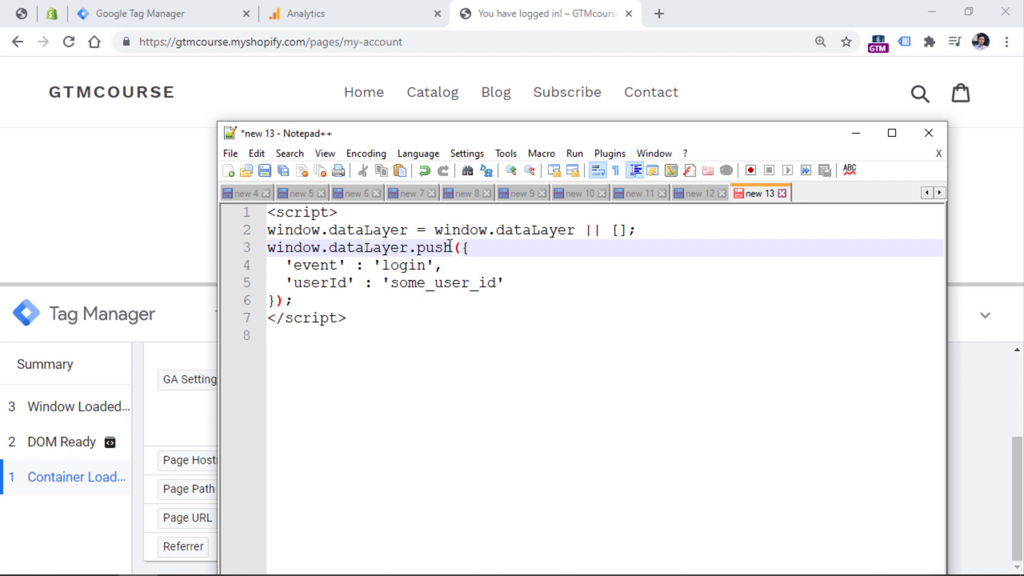
pyautogui.doubleClick(316, 266)
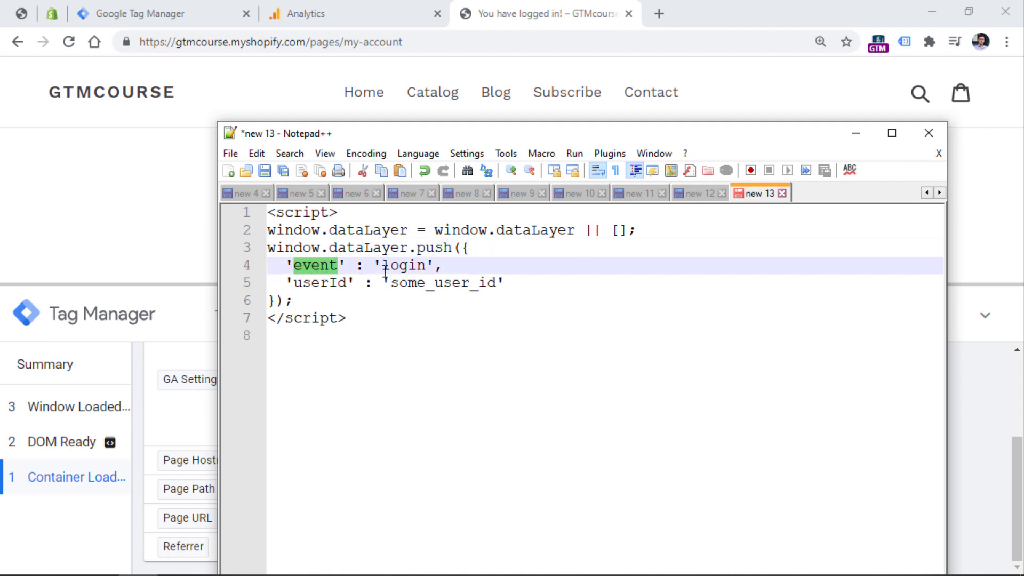
pyautogui.doubleClick(406, 266)
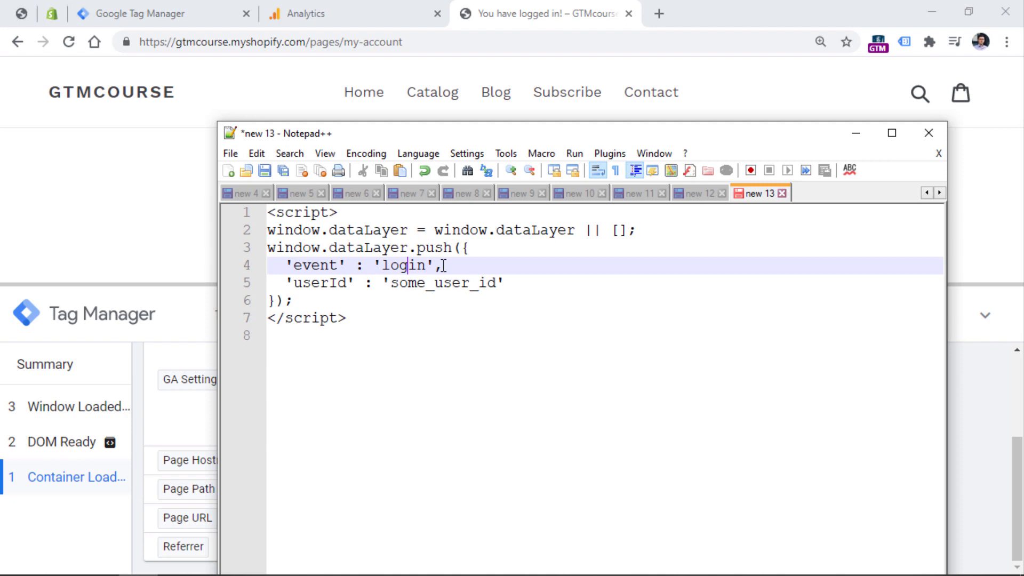
pyautogui.moveTo(442, 265); pyautogui.dragTo(289, 267)
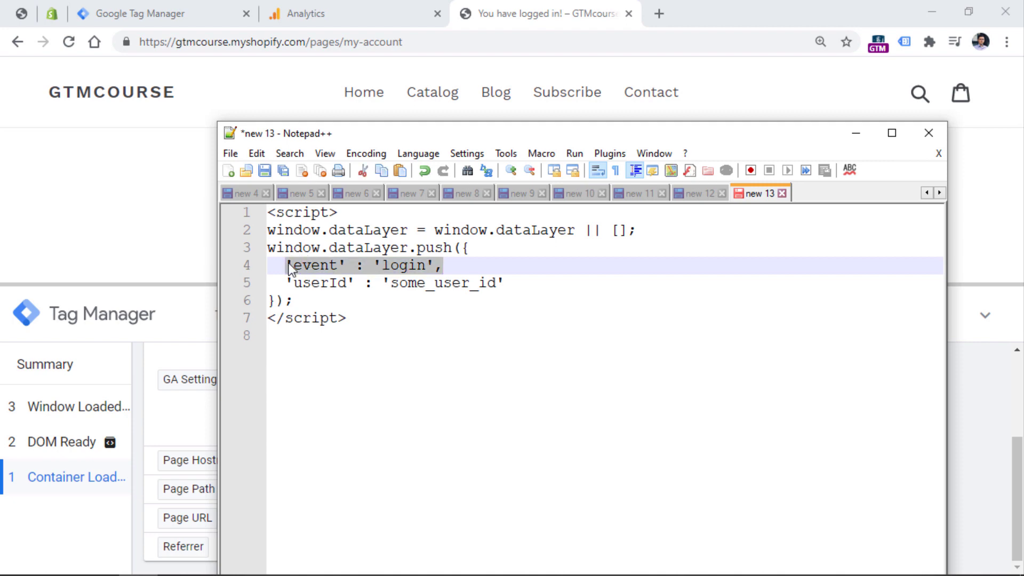
pyautogui.click(318, 283)
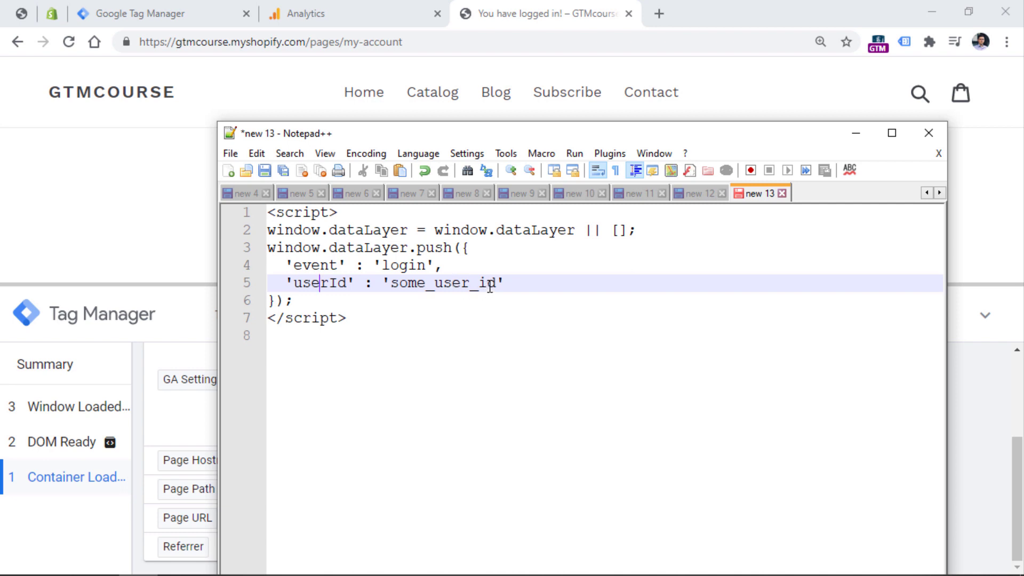
pyautogui.moveTo(496, 283); pyautogui.dragTo(391, 283)
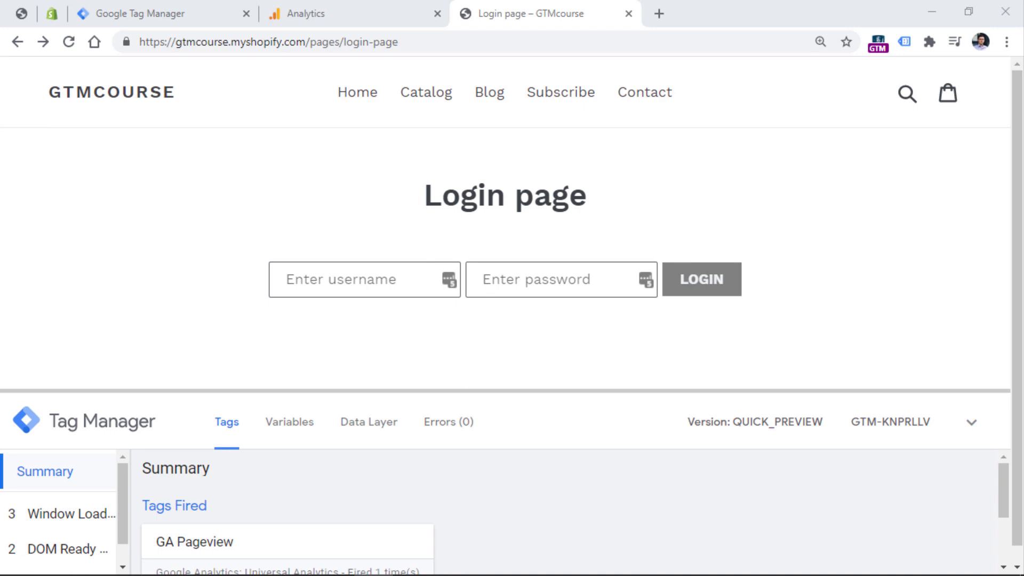
# Log into the shop again with the test username and password.
pyautogui.click(382, 271)
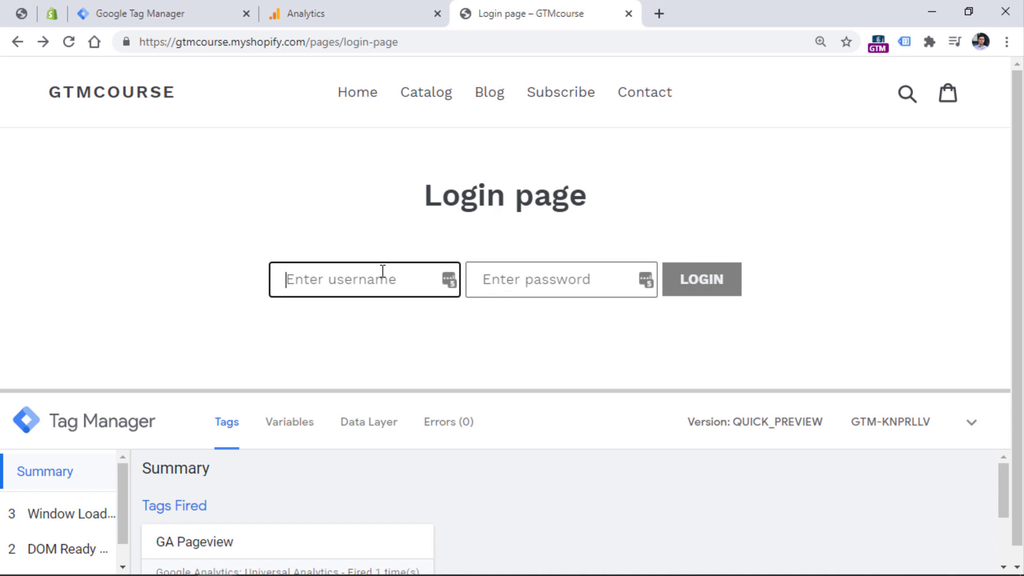
pyautogui.write('user')
pyautogui.press('Tab')
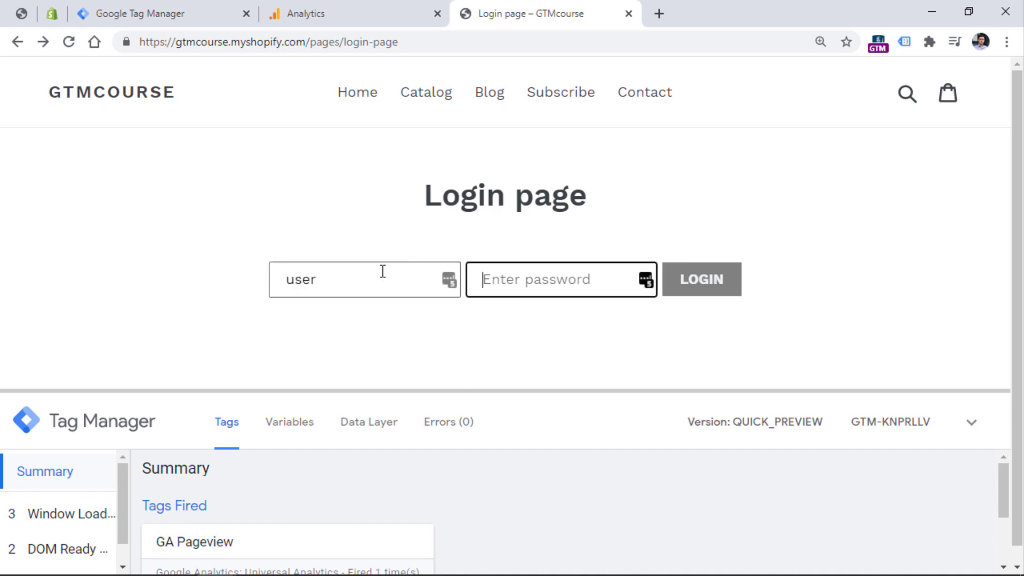
pyautogui.write('123456')
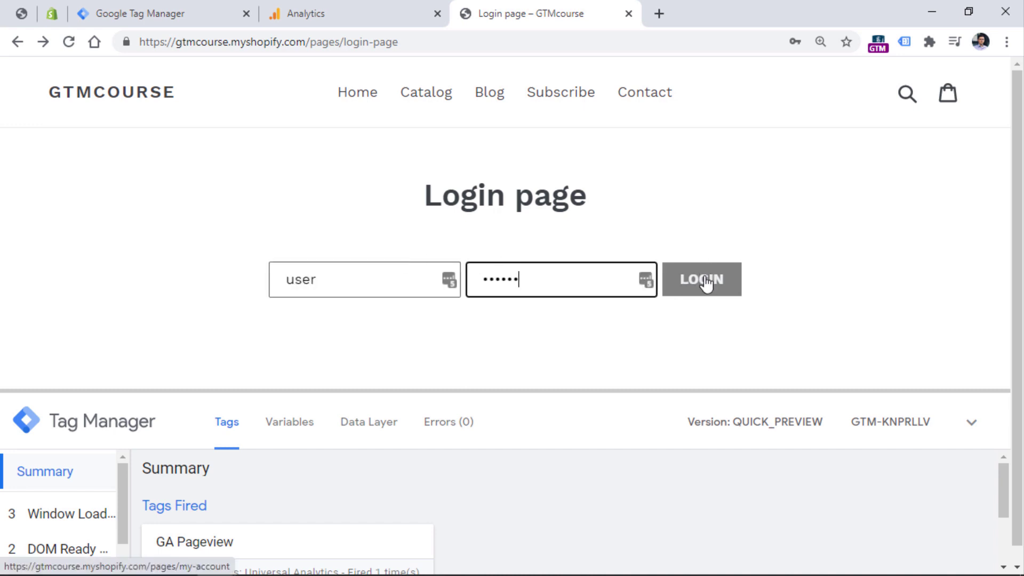
pyautogui.click(706, 282)
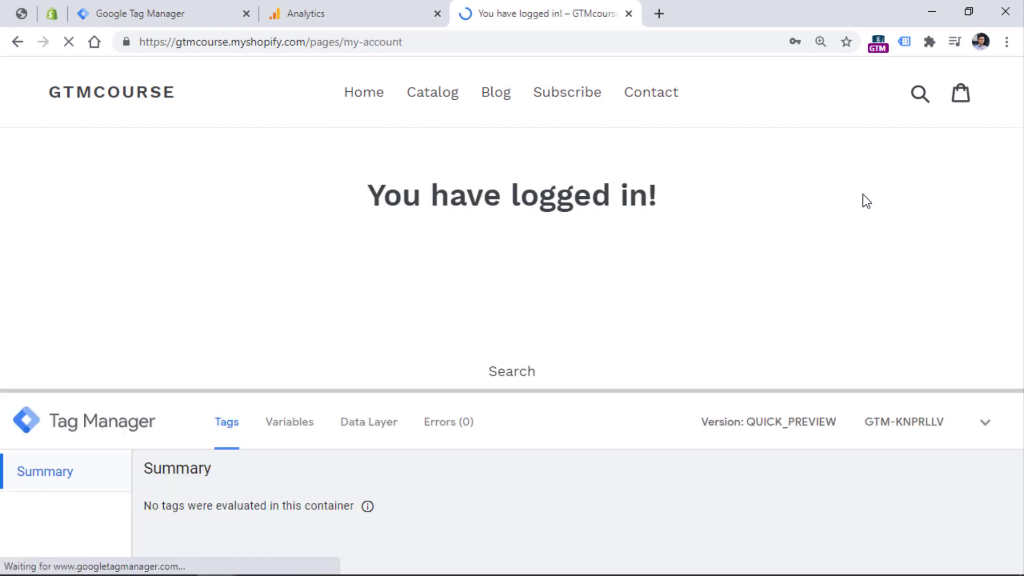
# Enlarge the debug panel and open the login event's Data Layer message.
pyautogui.moveTo(664, 390); pyautogui.dragTo(644, 234)
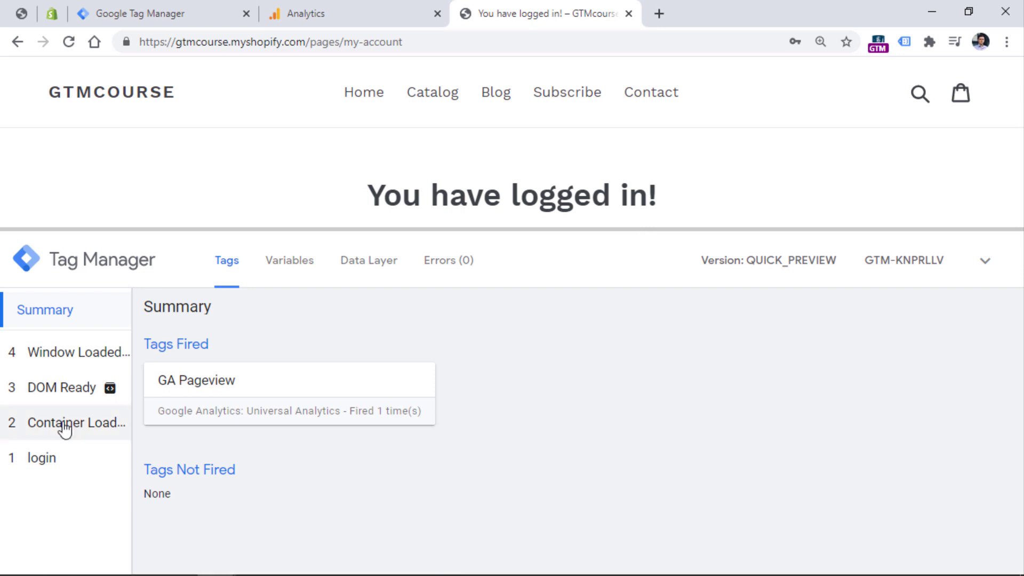
pyautogui.click(54, 461)
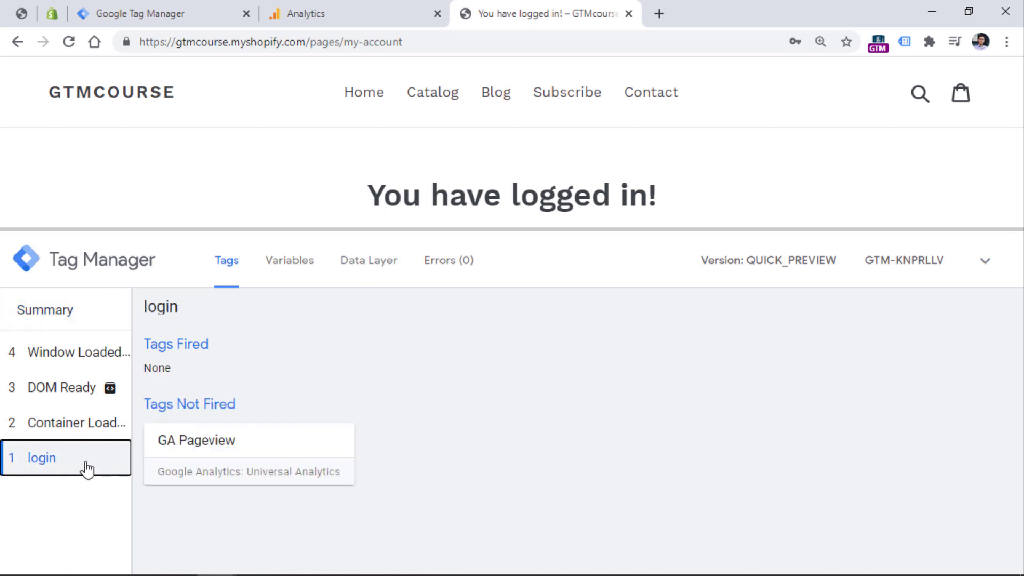
pyautogui.click(374, 263)
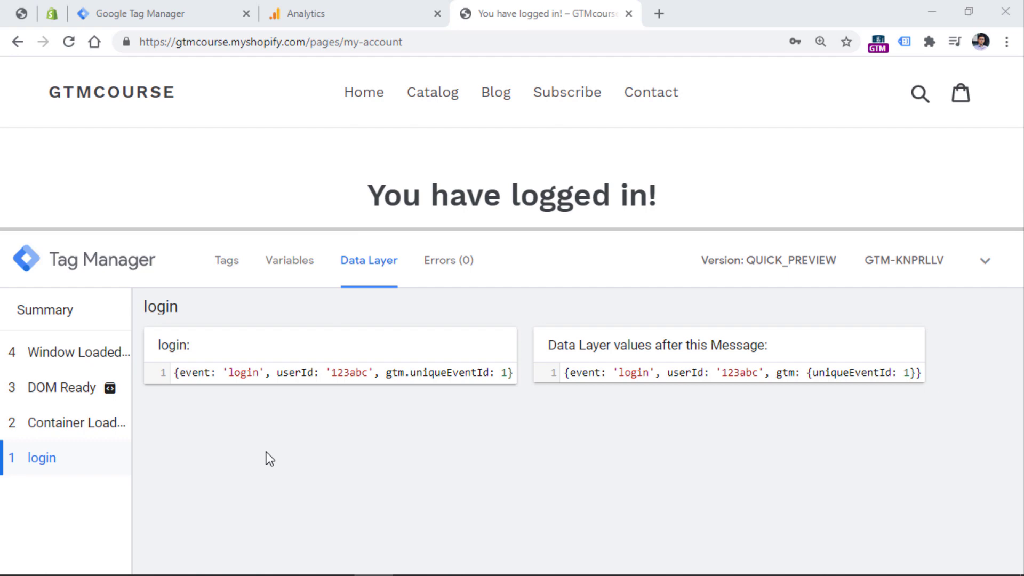
# Start a new trigger and choose Custom Event as its type.
pyautogui.click(186, 11)
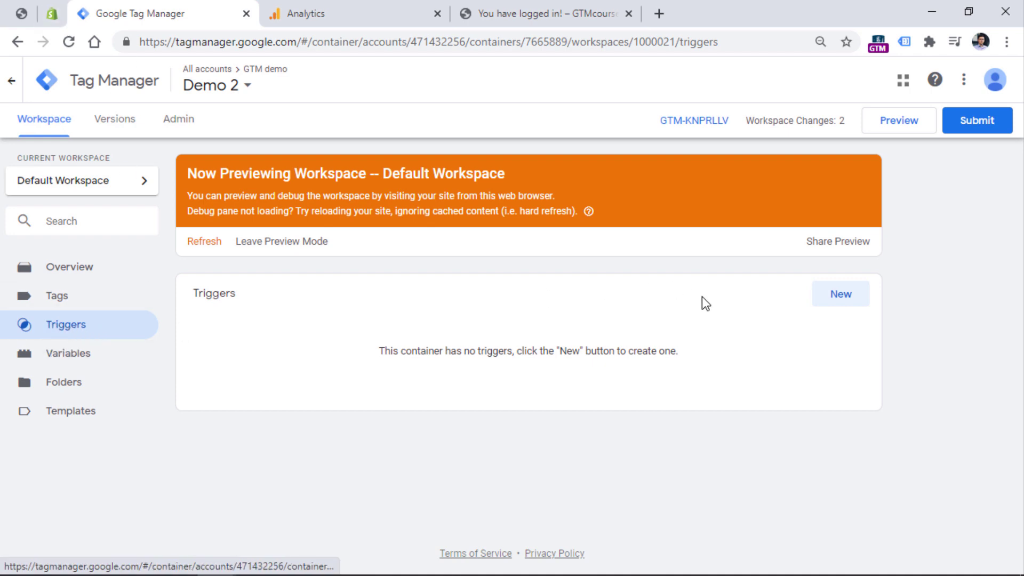
pyautogui.click(841, 294)
pyautogui.click(539, 14)
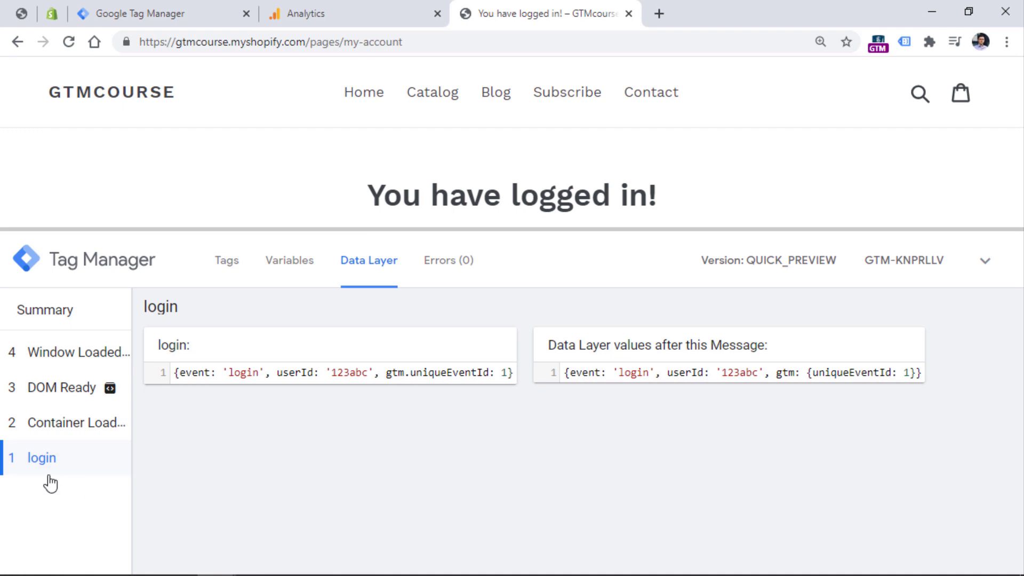
pyautogui.click(154, 12)
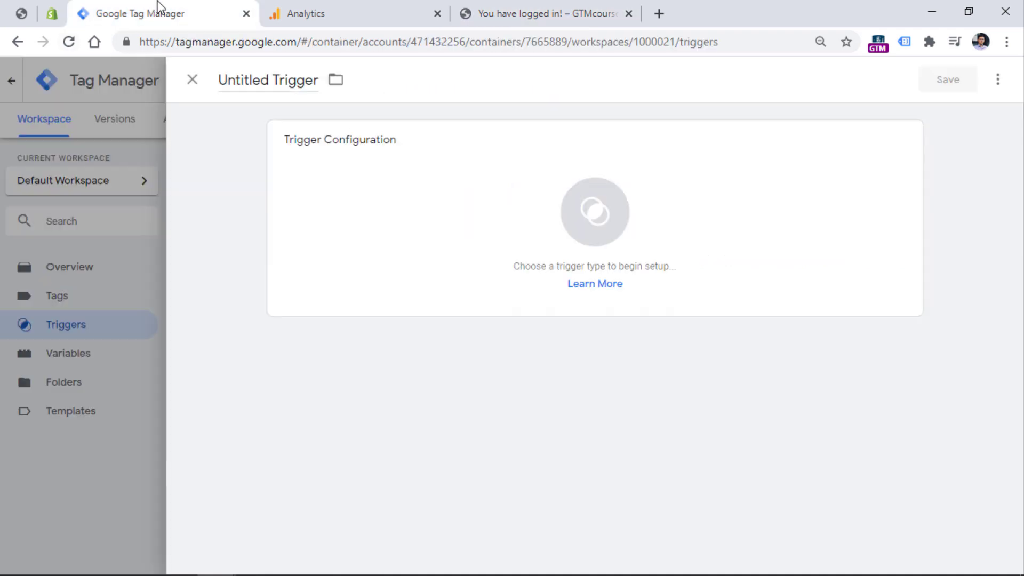
pyautogui.click(526, 227)
pyautogui.scroll(-5, 808, 208)
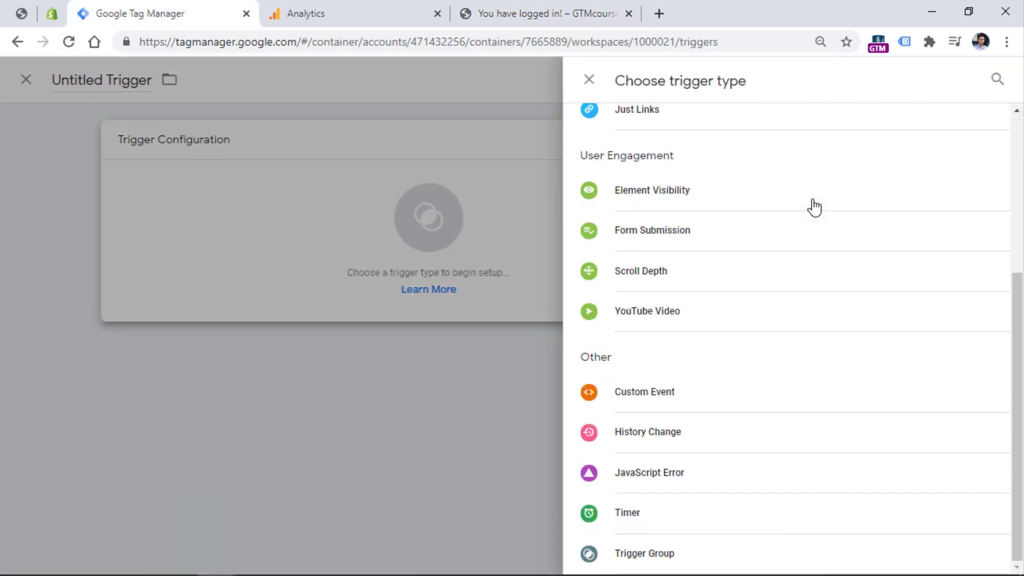
pyautogui.click(675, 398)
# Enter 'login' as the event name, matching the event value in the data layer message.
pyautogui.click(396, 291)
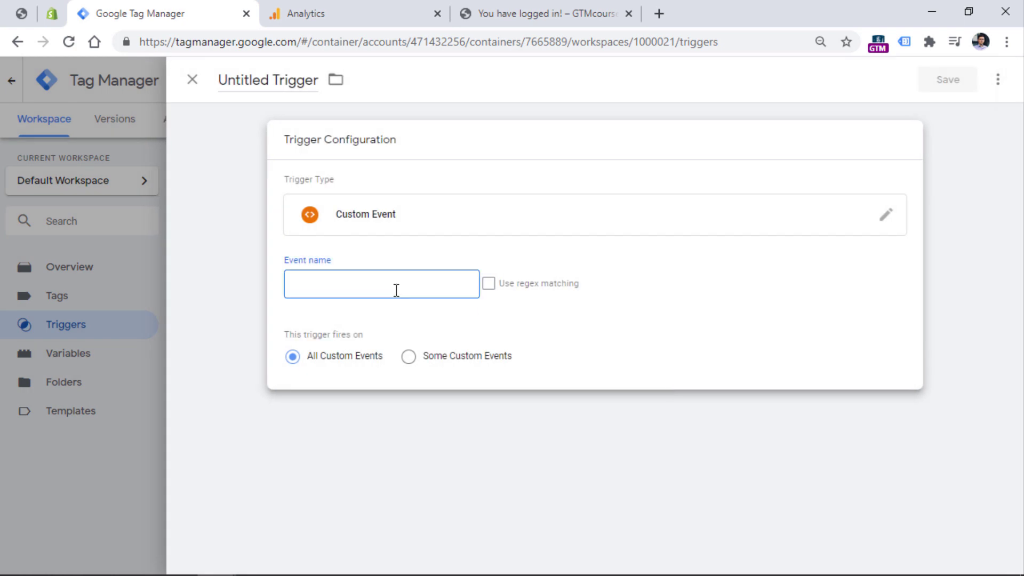
pyautogui.write('login')
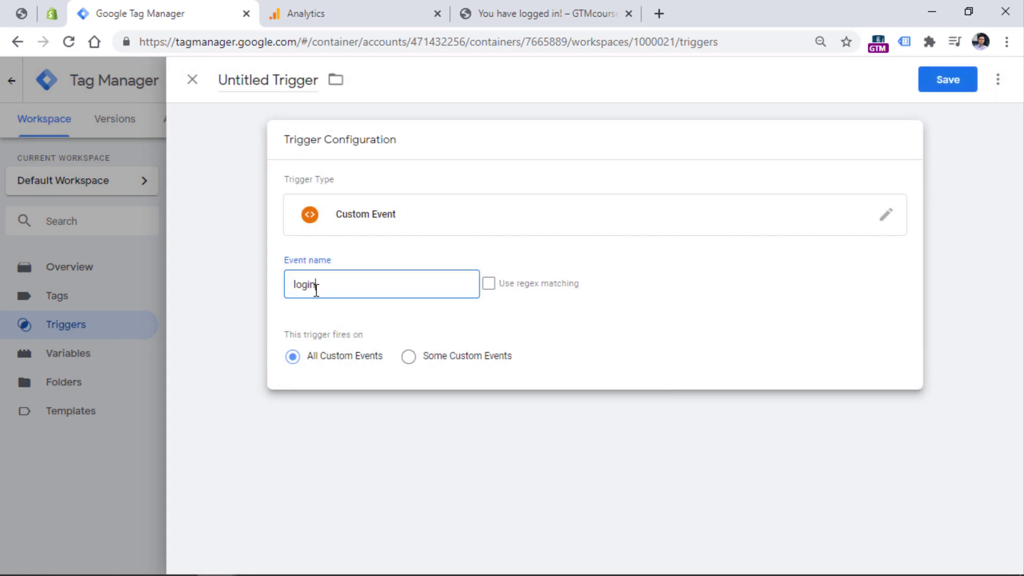
pyautogui.click(520, 10)
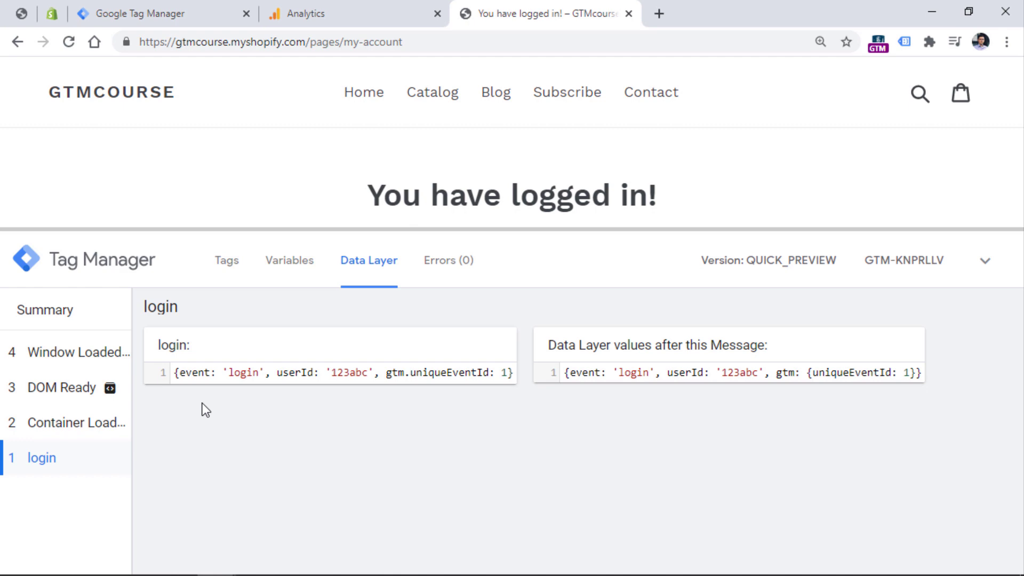
pyautogui.doubleClick(197, 374)
pyautogui.doubleClick(246, 376)
# Name the trigger 'Custom - login' and save it.
pyautogui.hotkey('ctrl', '3')
pyautogui.click(268, 80)
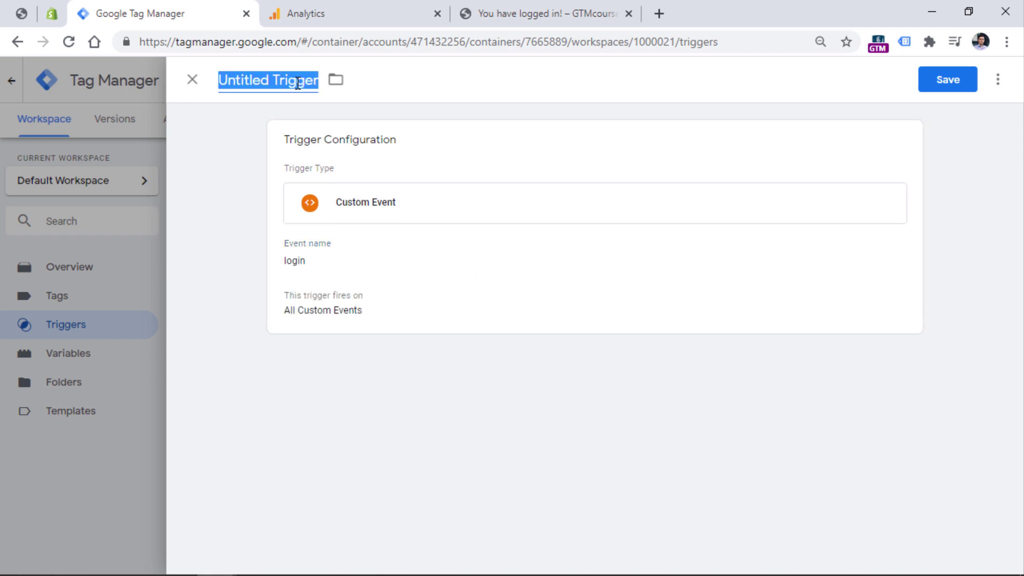
pyautogui.write('Custom - login')
pyautogui.click(942, 90)
pyautogui.hotkey('ctrl', '5')
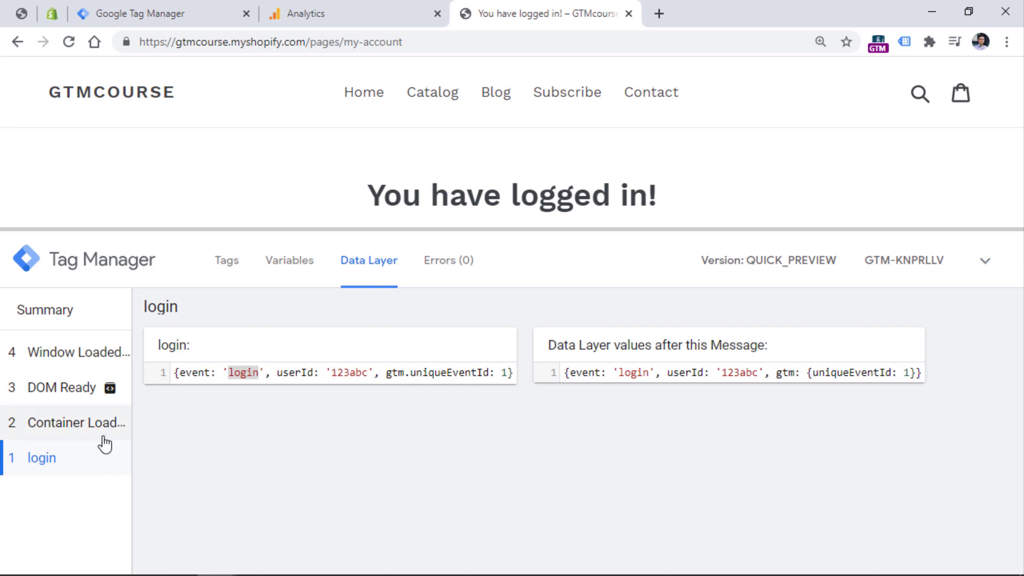
pyautogui.click(152, 11)
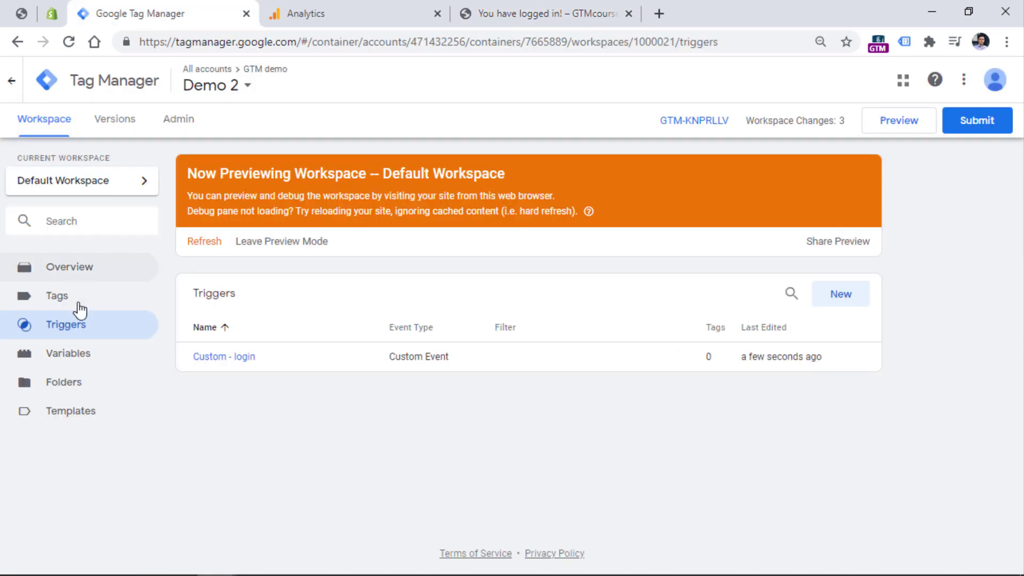
# Create a new Universal Analytics tag with Track Type set to Event.
pyautogui.click(62, 303)
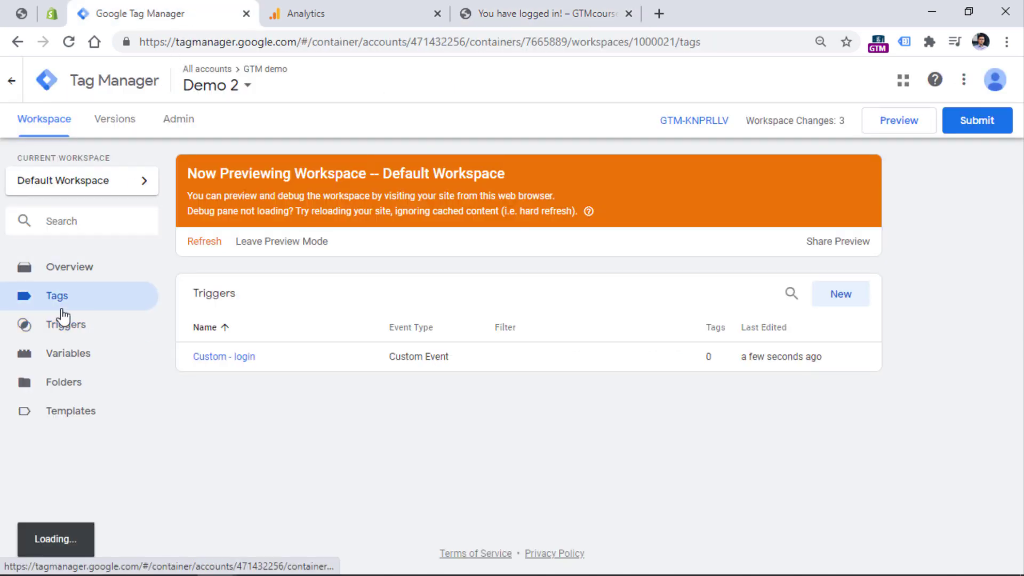
pyautogui.click(843, 298)
pyautogui.click(322, 219)
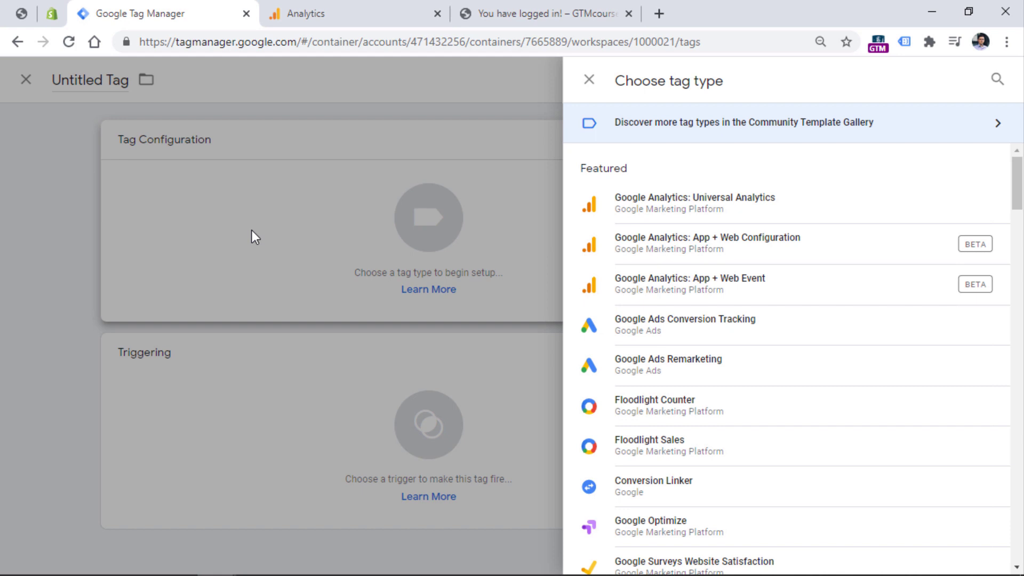
pyautogui.click(720, 201)
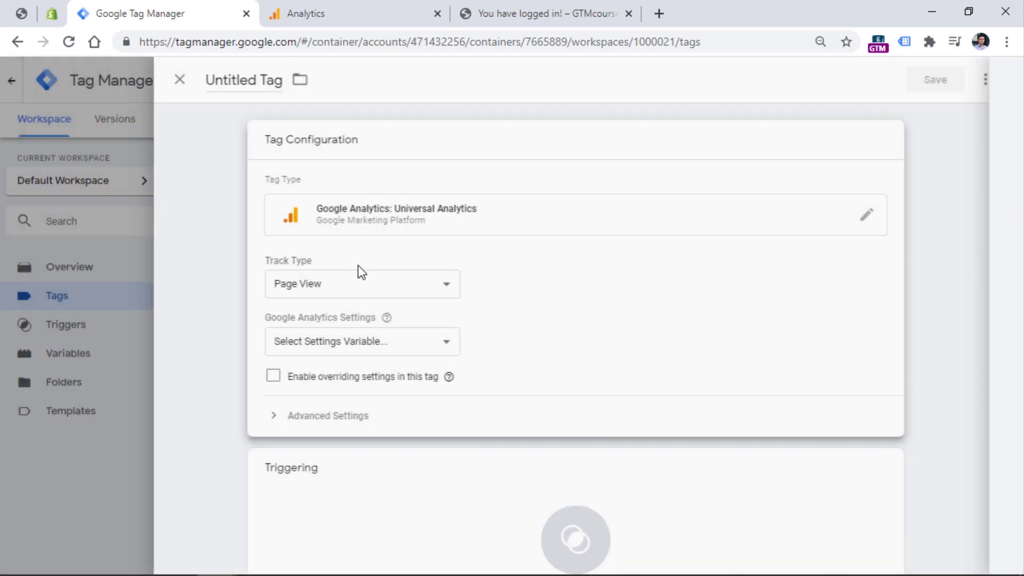
pyautogui.click(344, 284)
pyautogui.click(322, 320)
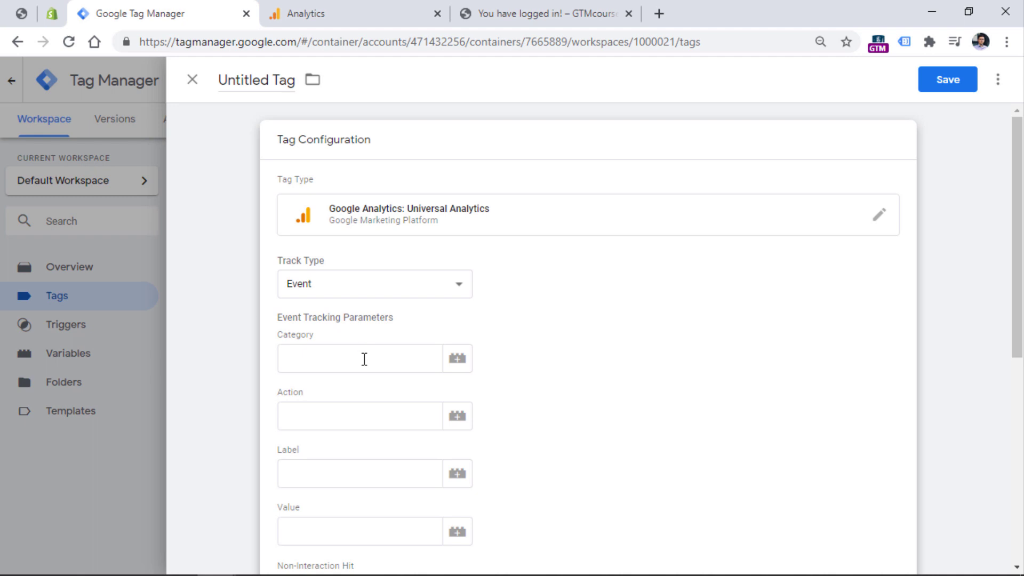
# Set the event Category to 'login' and Action to 'login successful'.
pyautogui.click(364, 358)
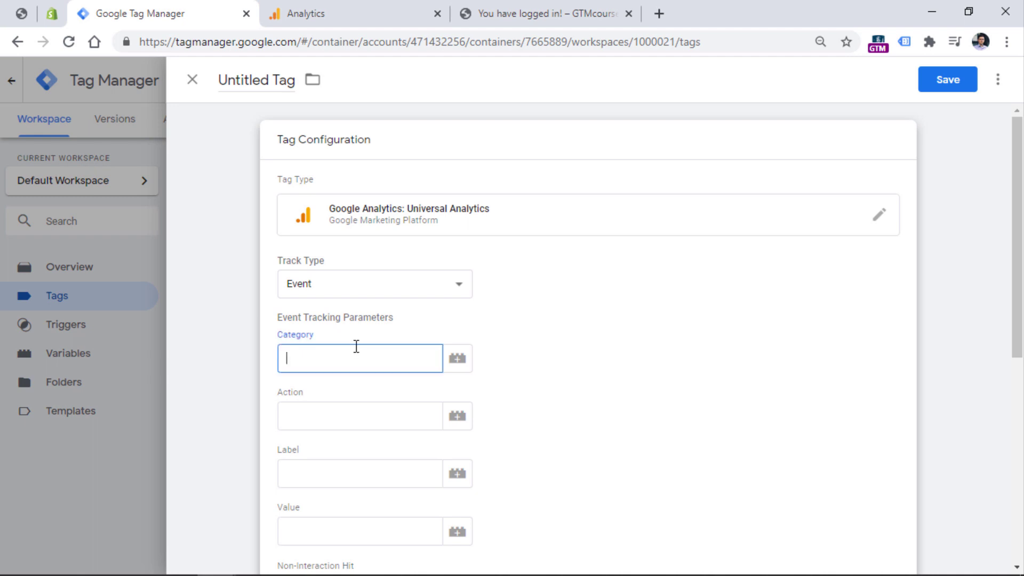
pyautogui.write('login')
pyautogui.click(361, 408)
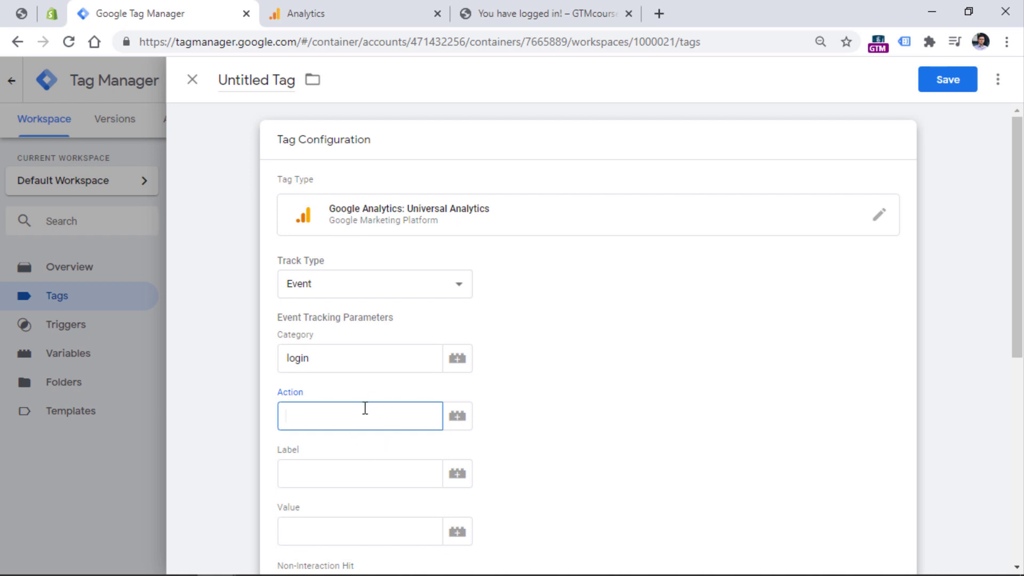
pyautogui.write('login successful')
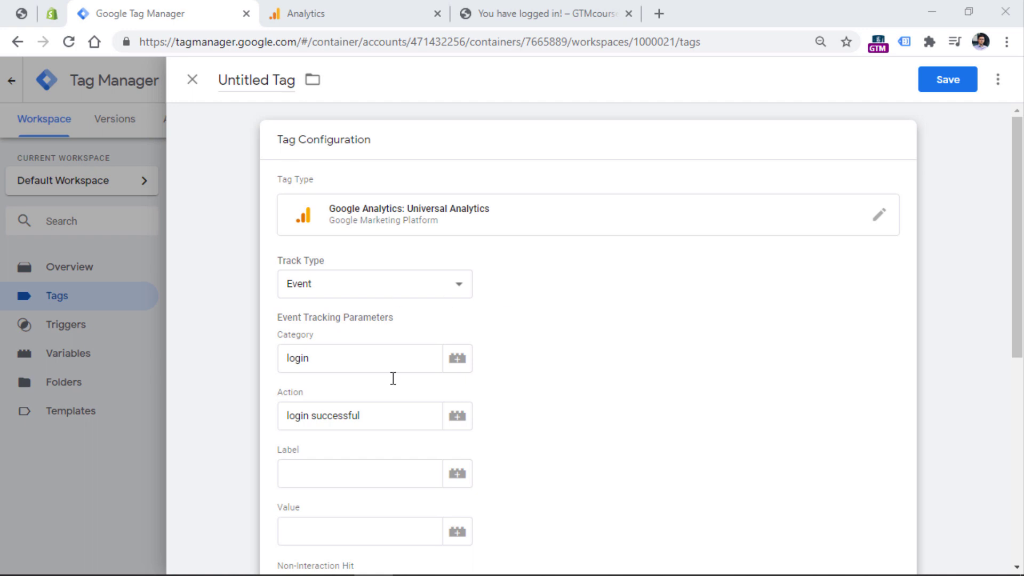
pyautogui.scroll(-5, 547, 230)
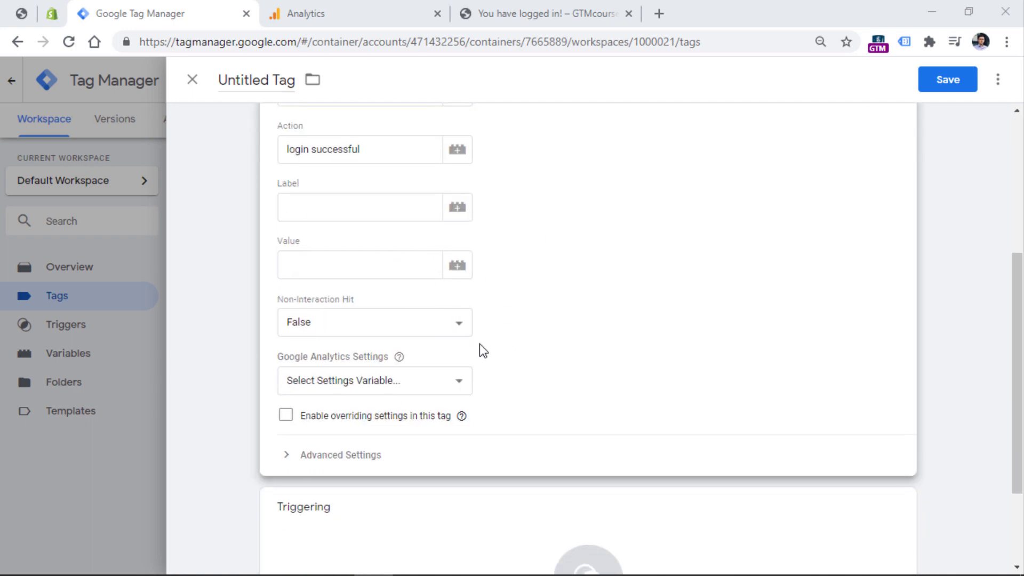
# Use {{GA Settings Variable}} and attach the Custom - login trigger.
pyautogui.click(335, 378)
pyautogui.click(353, 414)
pyautogui.scroll(-3, 385, 407)
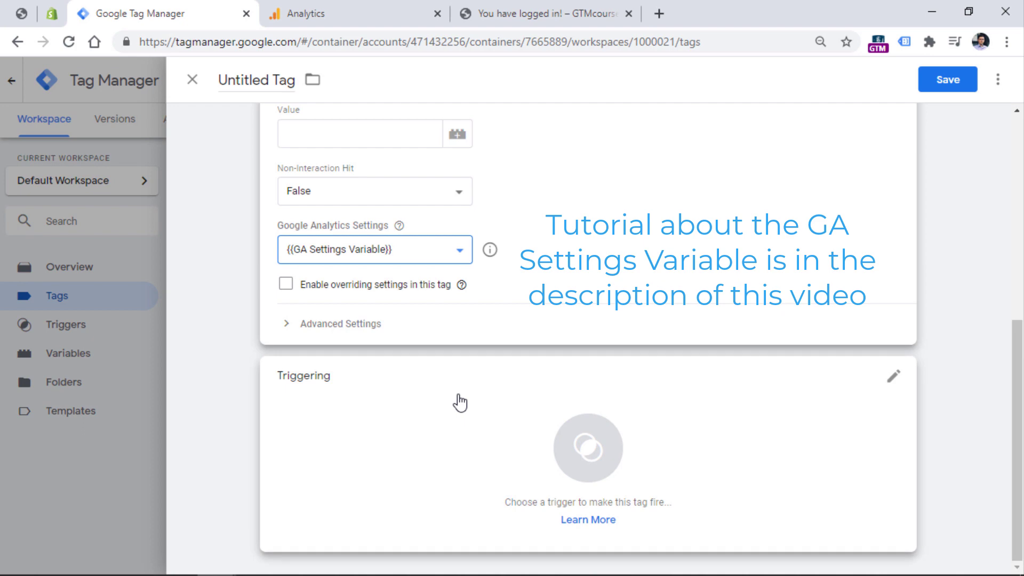
pyautogui.click(408, 412)
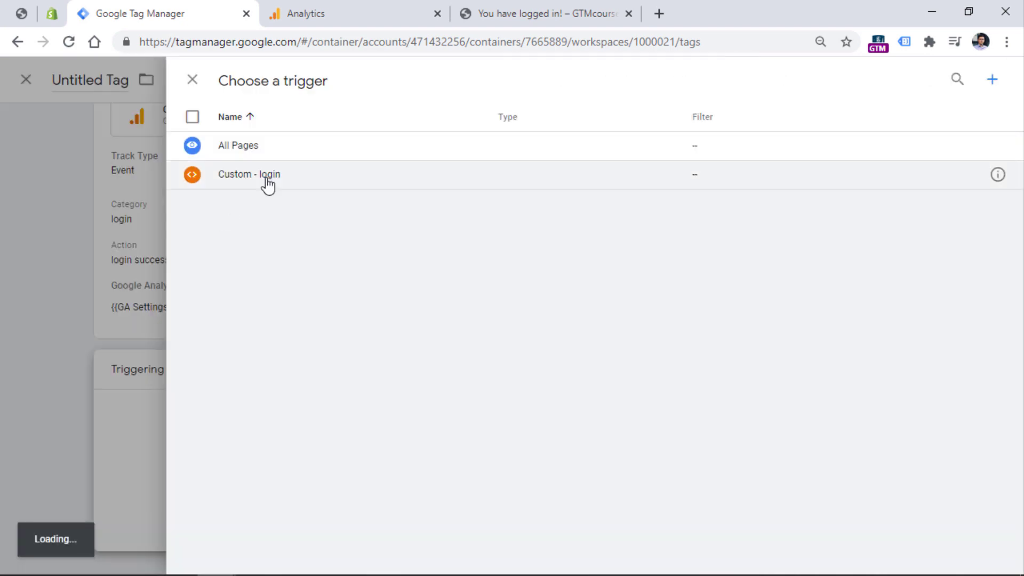
pyautogui.click(269, 184)
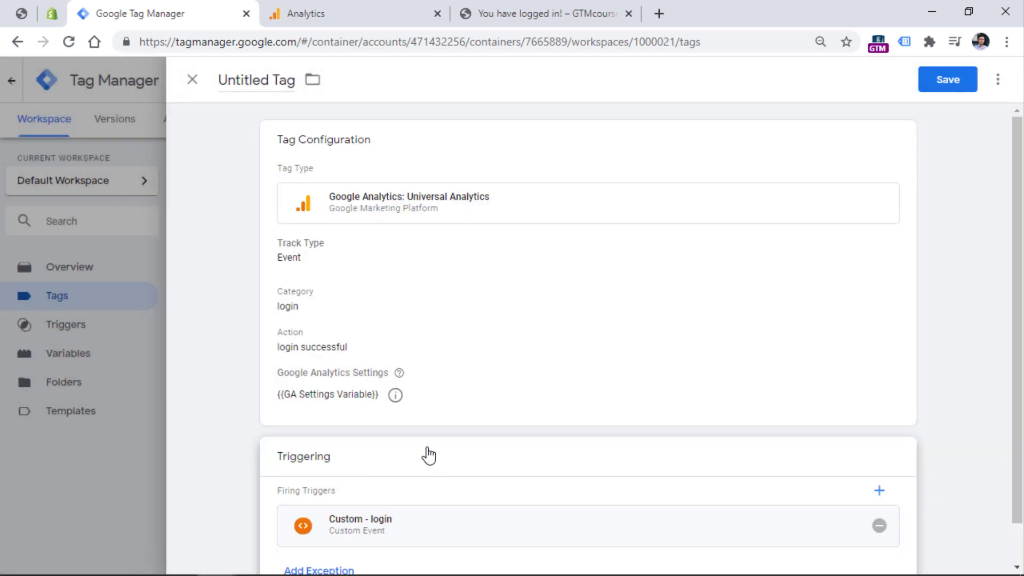
# Name the tag 'GA Event - login', save it, and refresh preview.
pyautogui.click(256, 80)
pyautogui.write('GA Event - login')
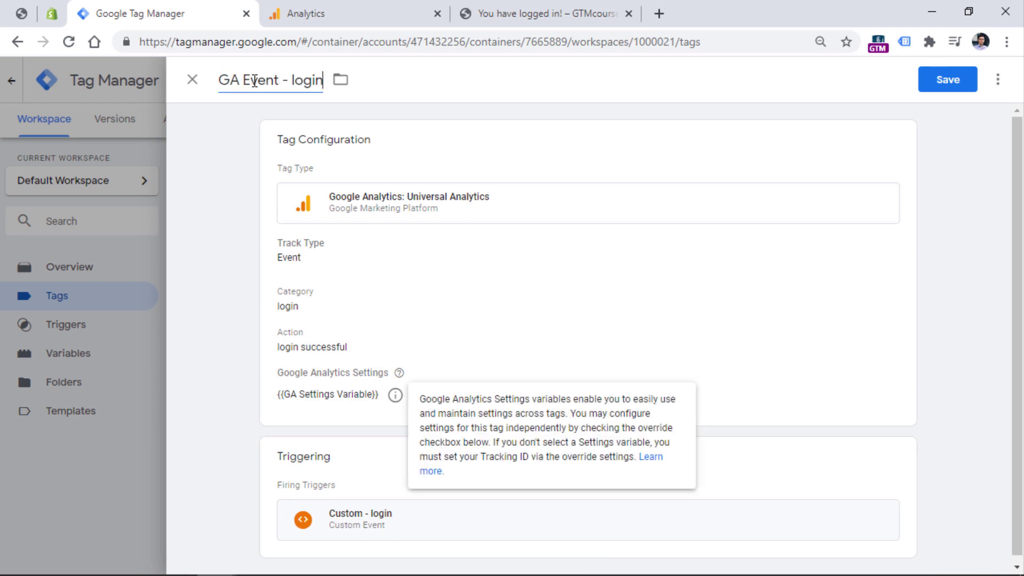
pyautogui.click(941, 79)
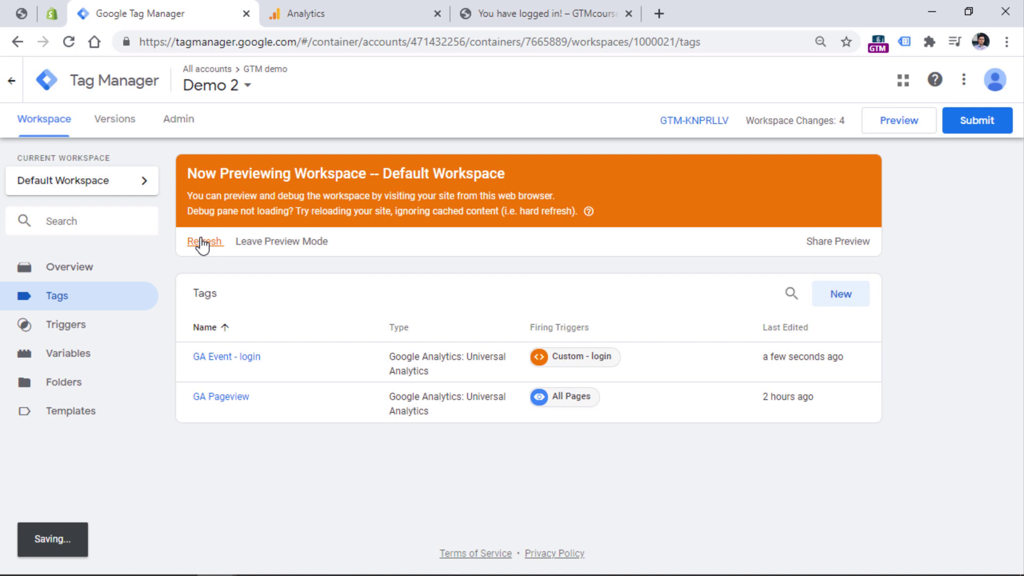
pyautogui.click(203, 242)
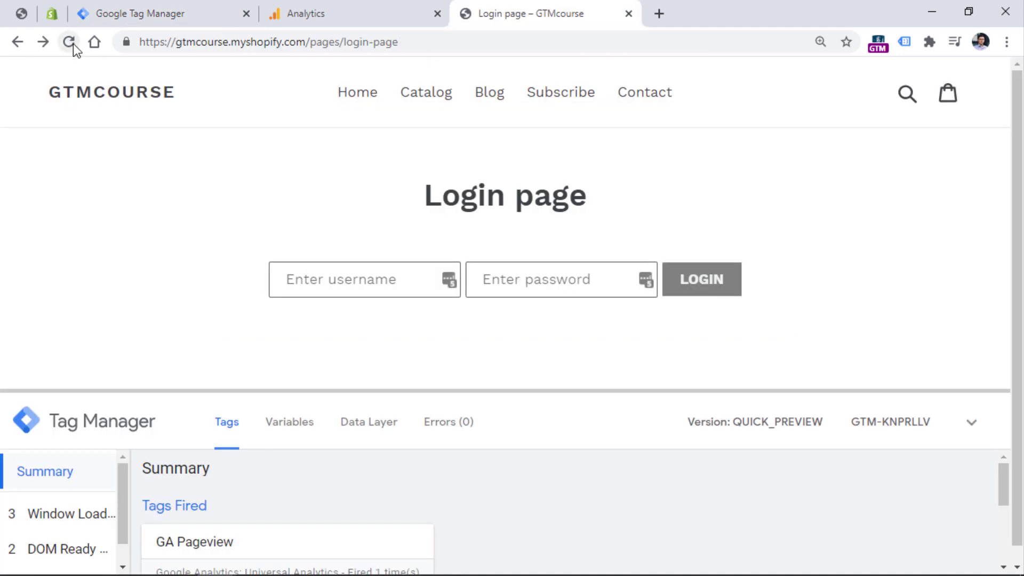
# Reload the login page and log in with the test username and password.
pyautogui.click(73, 44)
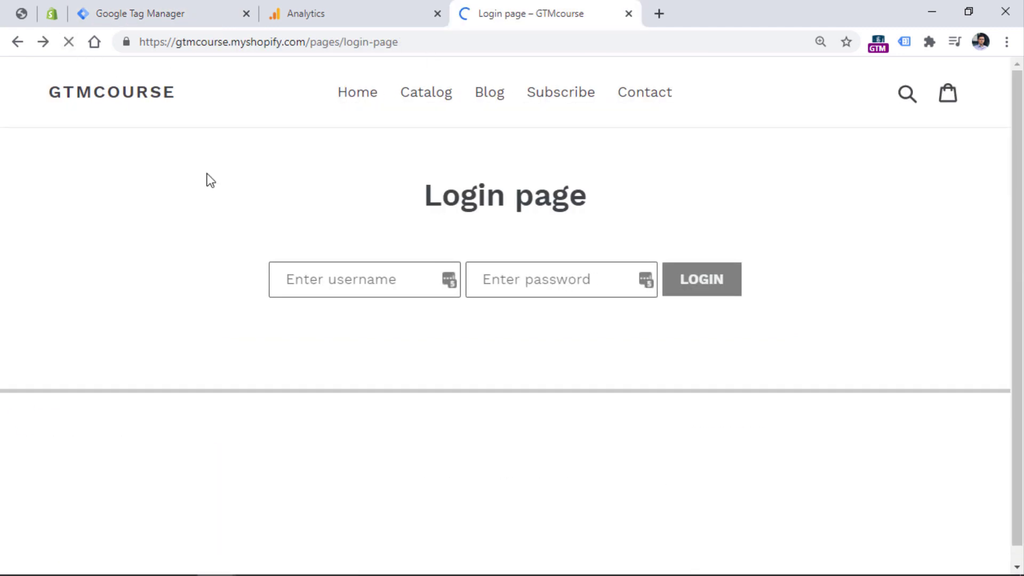
pyautogui.click(362, 276)
pyautogui.write('user')
pyautogui.press('Tab')
pyautogui.write('123456')
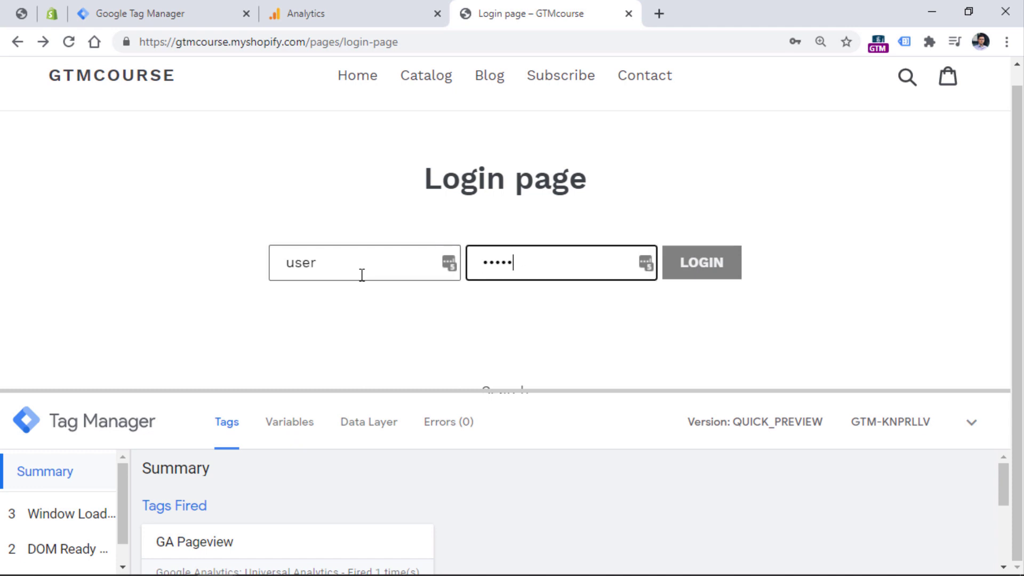
pyautogui.click(702, 264)
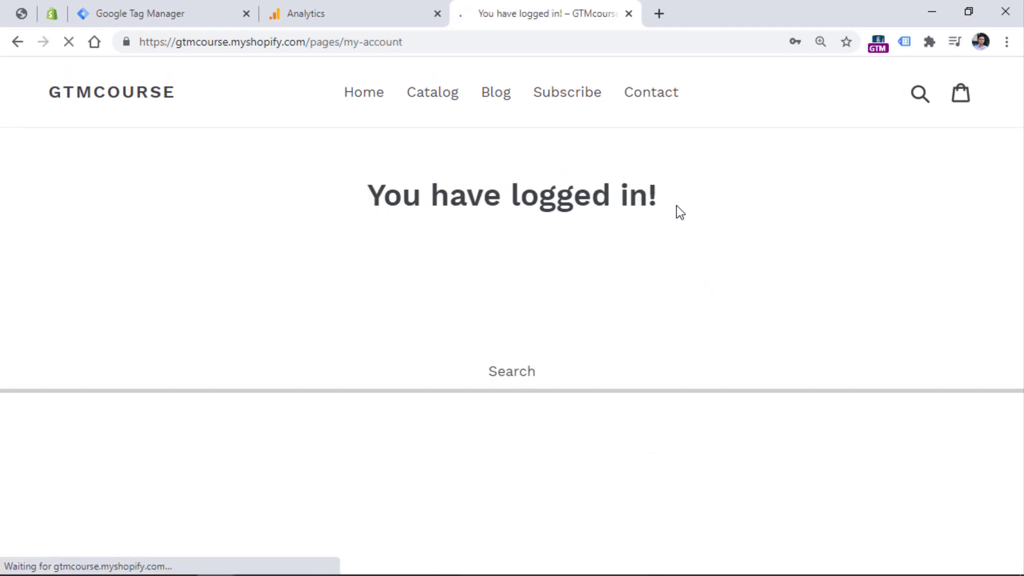
# Enlarge the debug pane, confirm GA Event - login fired on the login event, and check GA realtime.
pyautogui.moveTo(660, 385); pyautogui.dragTo(651, 230)
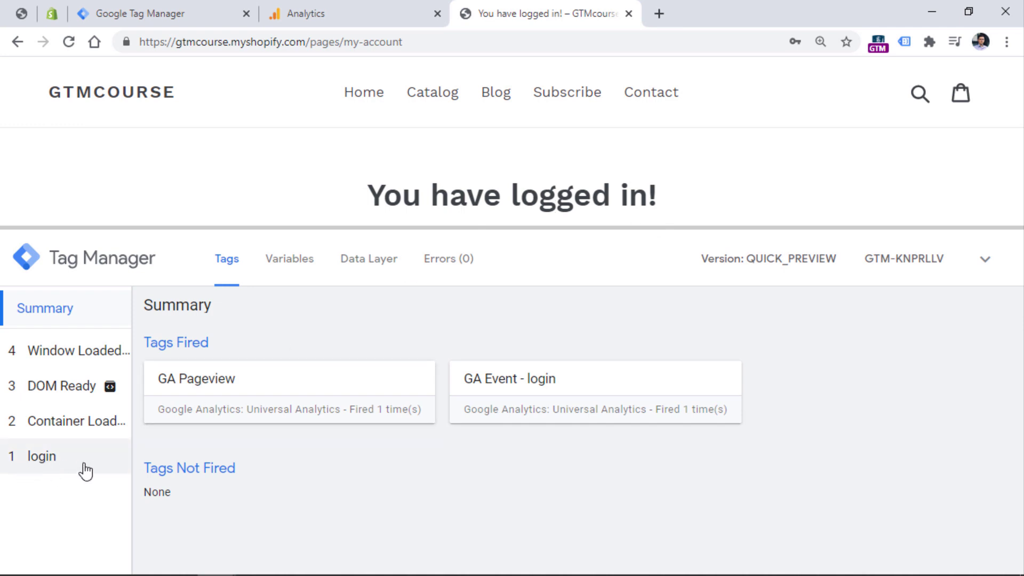
pyautogui.click(67, 466)
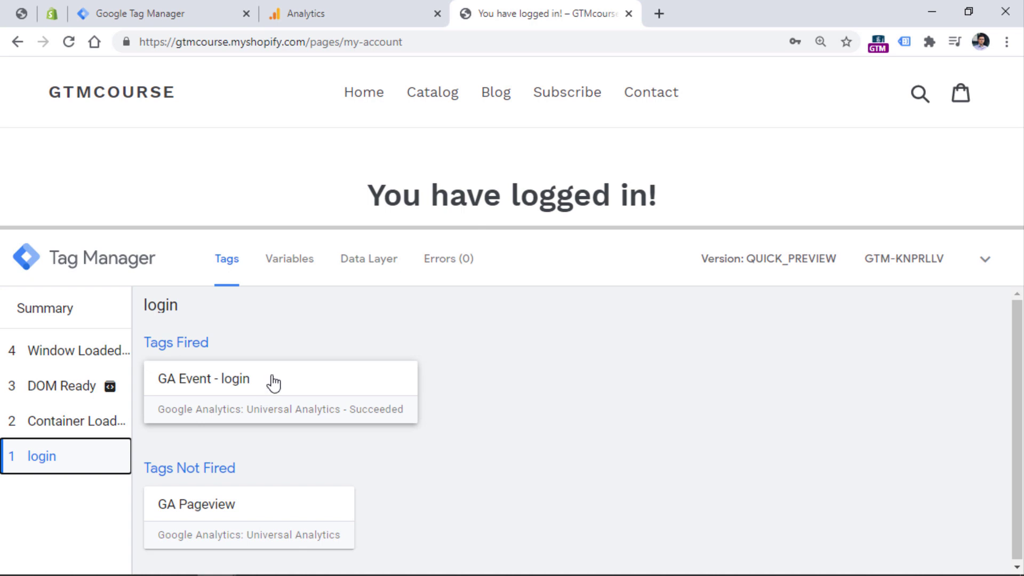
pyautogui.click(357, 17)
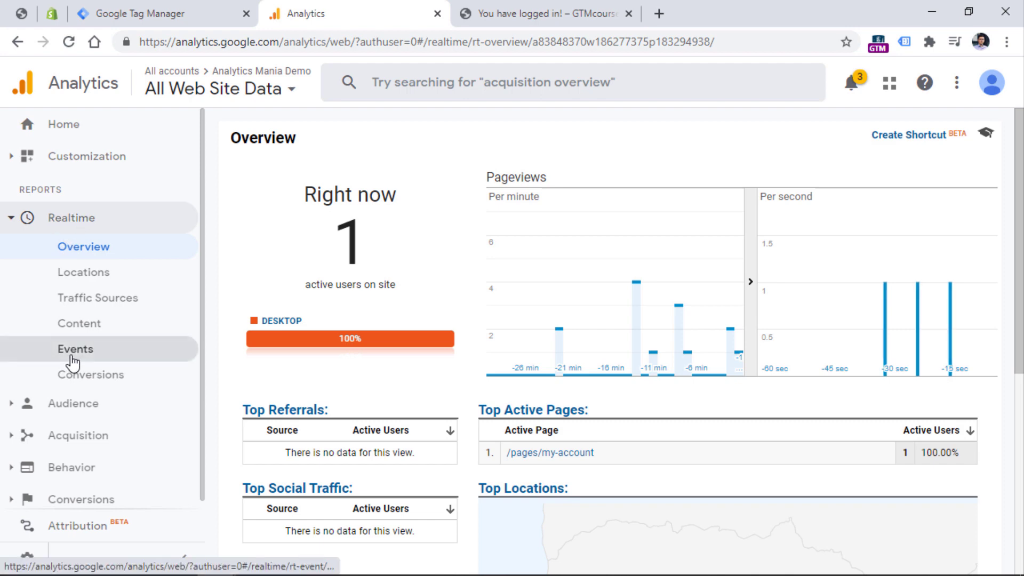
# Check the Realtime Events report for login / login successful, then expand Behavior > Events.
pyautogui.click(72, 358)
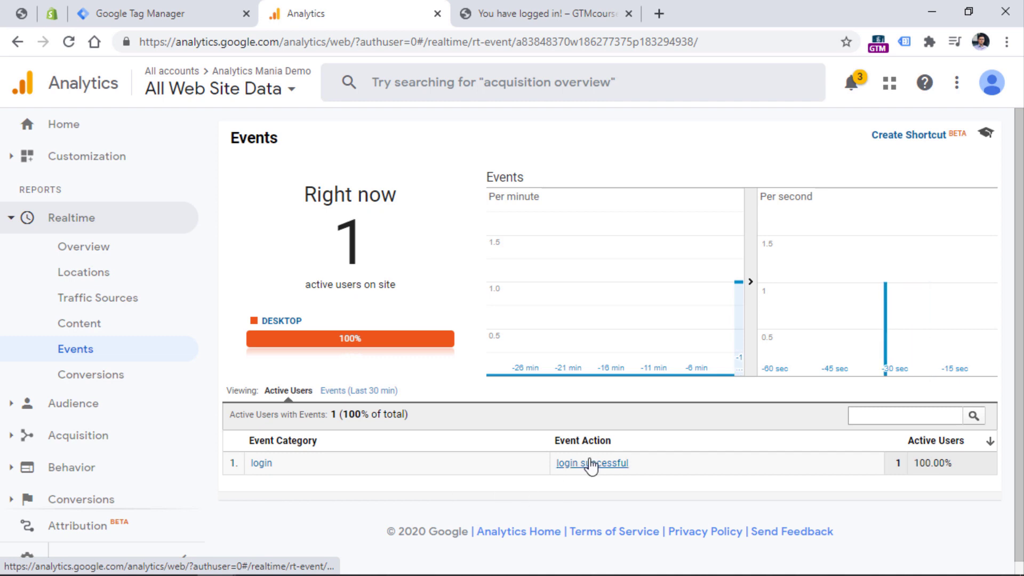
pyautogui.scroll(-1, 123, 314)
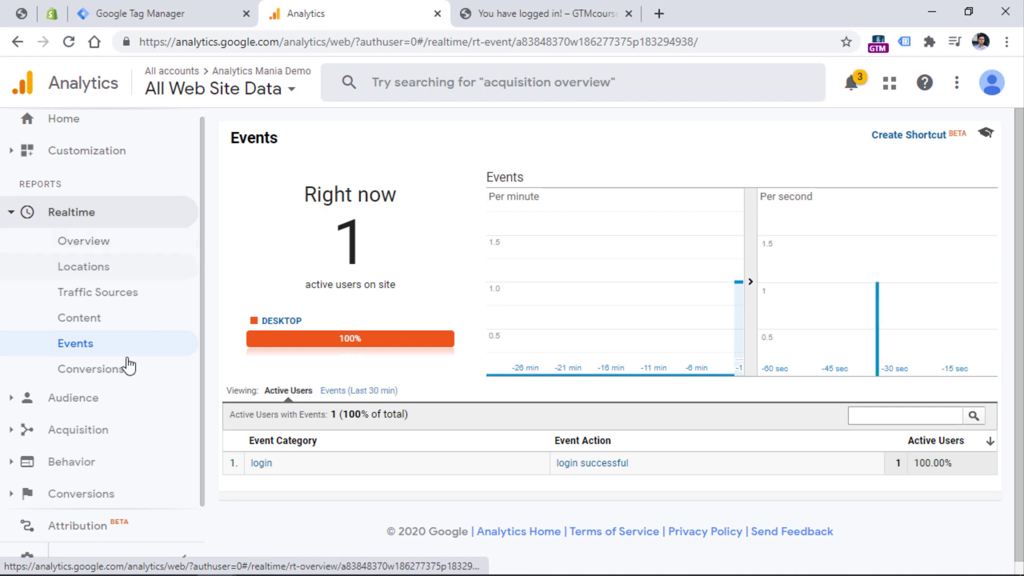
pyautogui.click(28, 462)
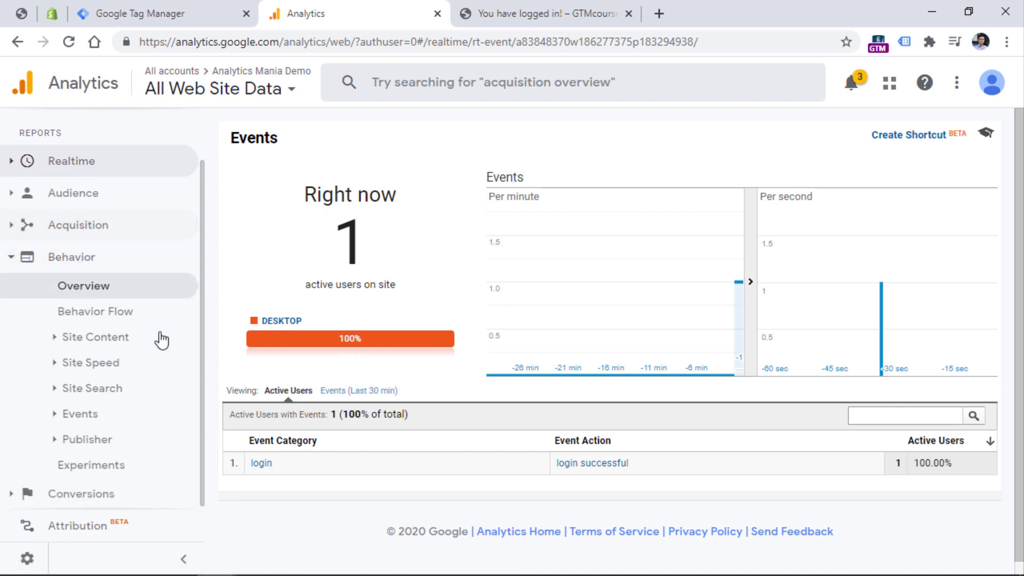
pyautogui.click(55, 416)
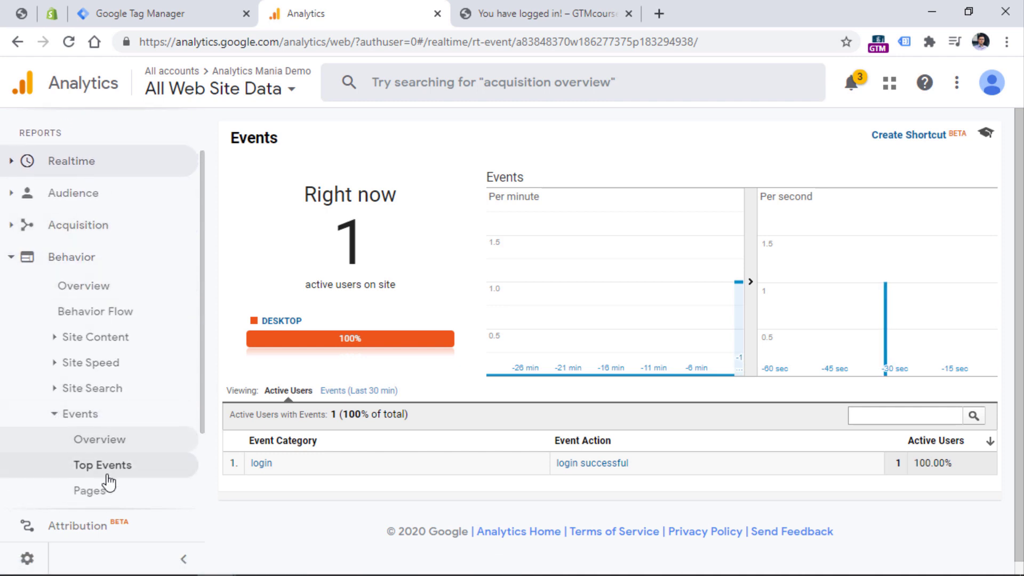